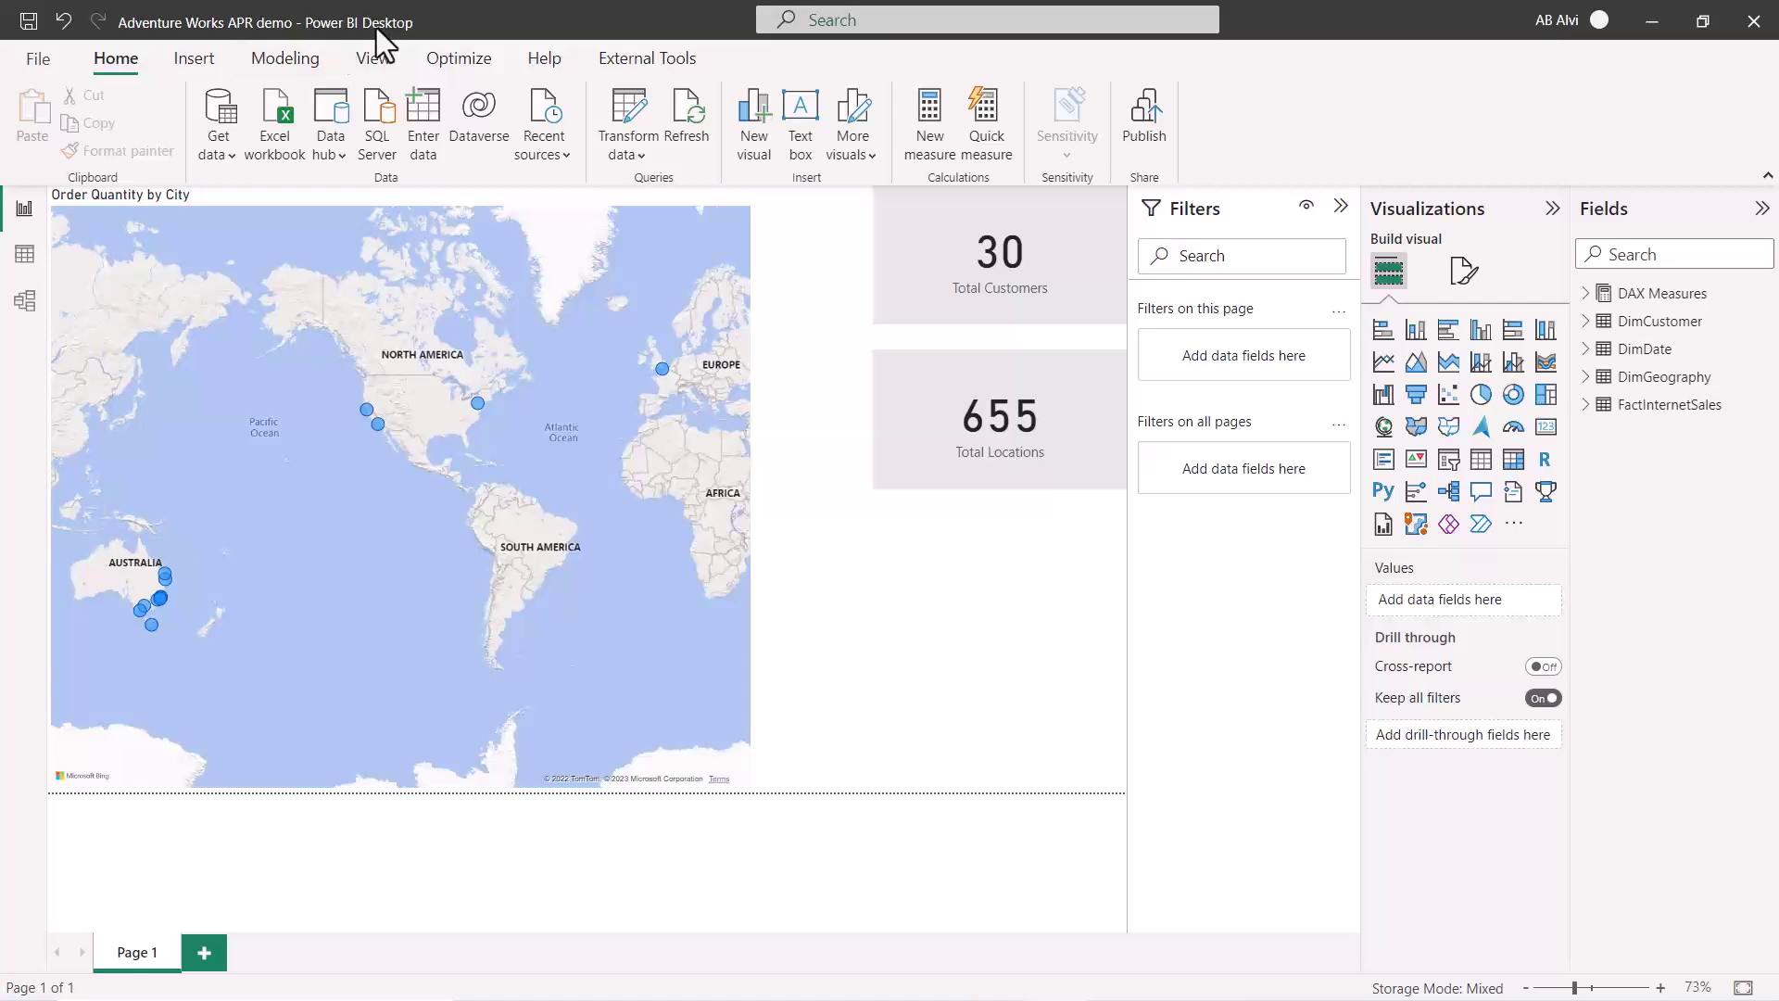
- Examine the table relationships in the data model, and list the measures of the DAX Measures table back in the report
left_click(23, 306)
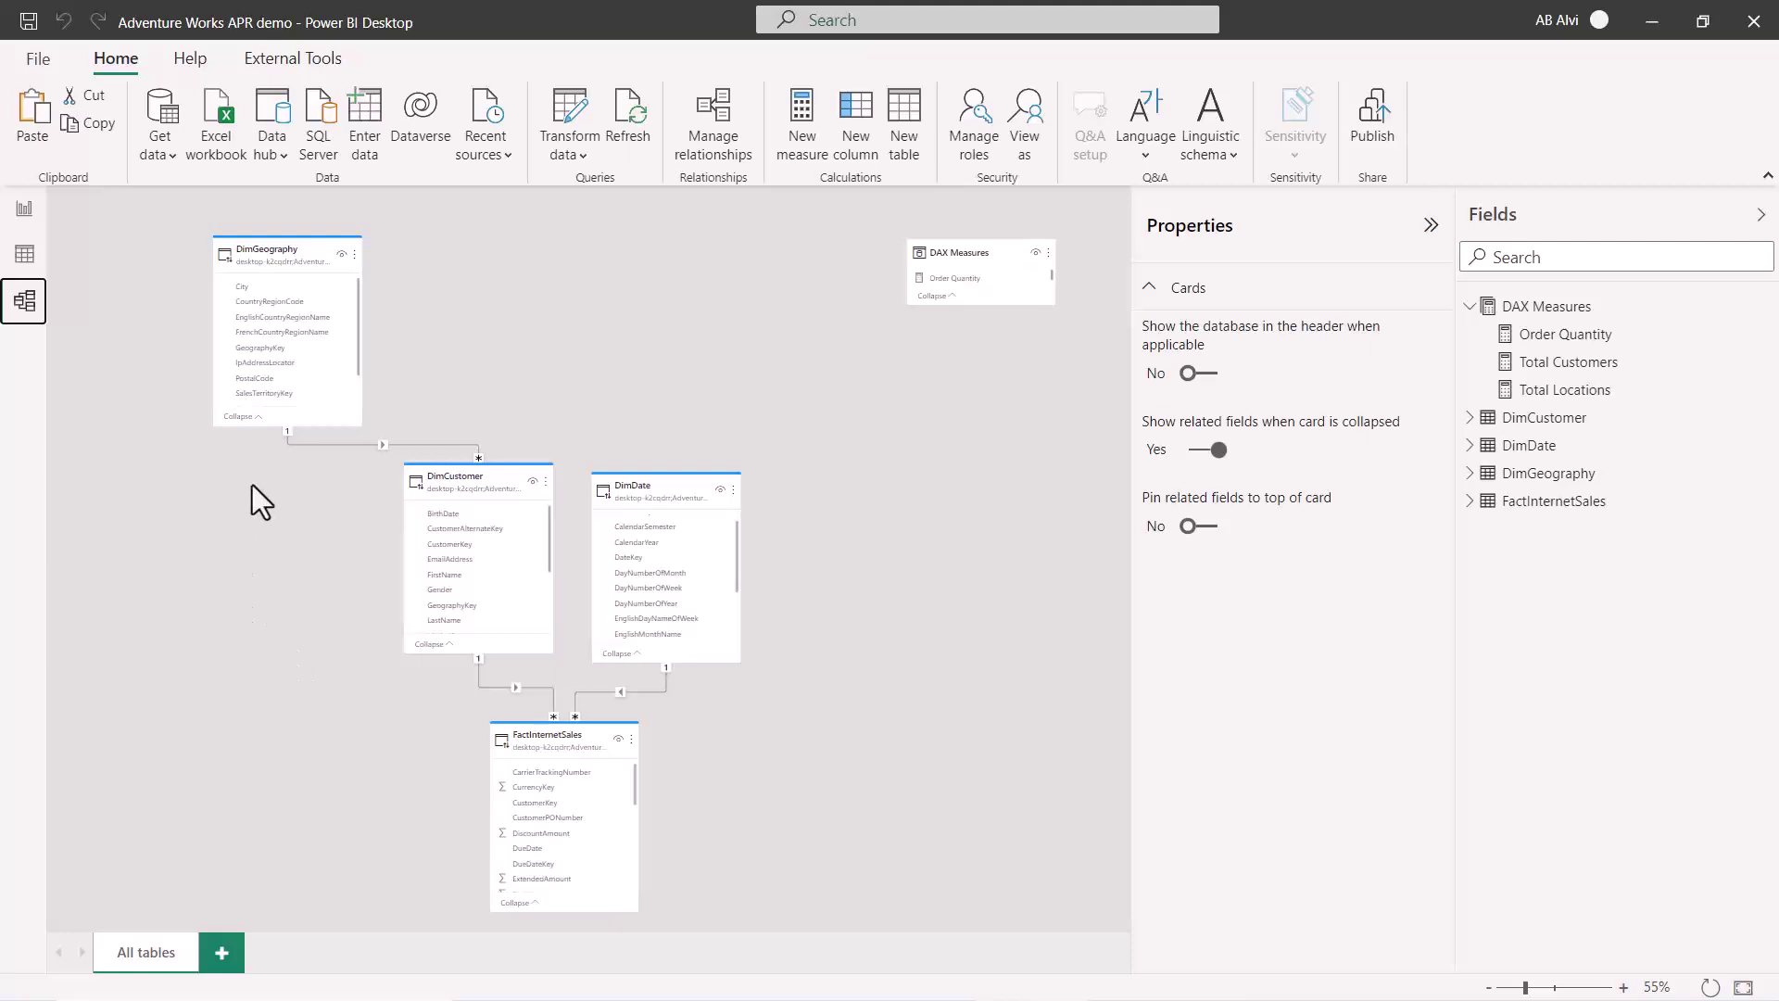
mouse_move(281, 247)
mouse_move(464, 471)
left_click(24, 209)
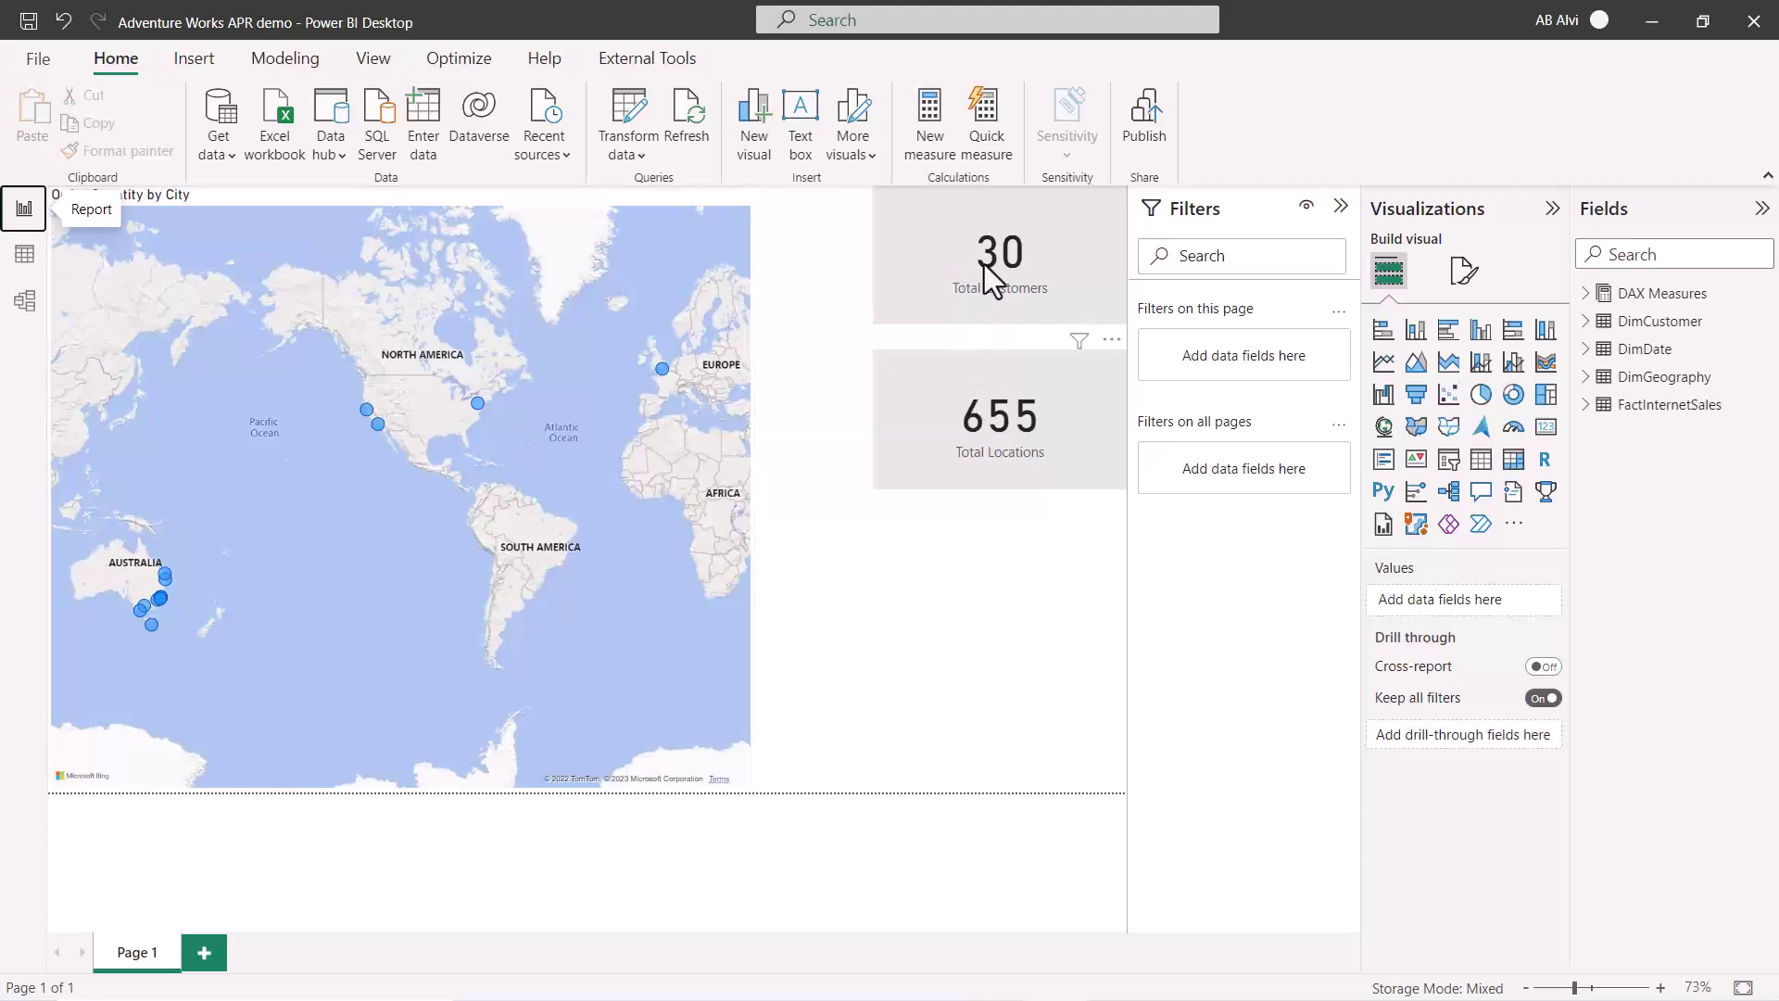
left_click(1586, 295)
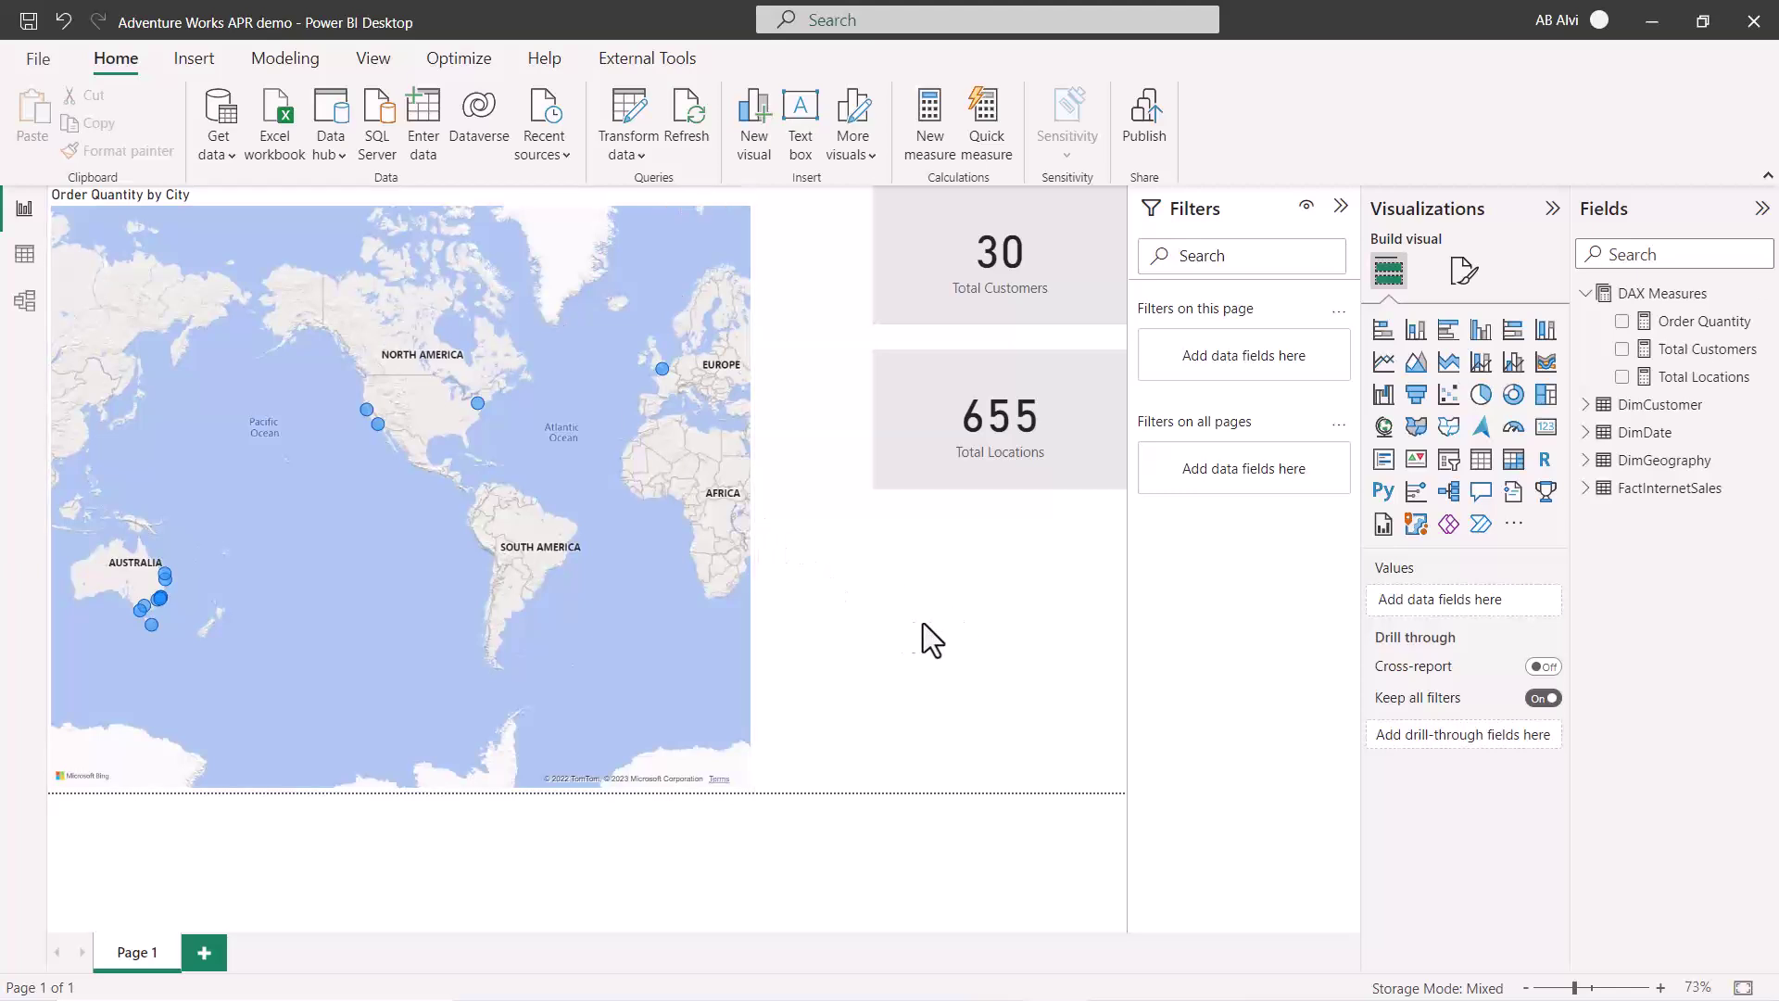
- Examine the report page's page refresh settings, including the available refresh types and interval units
left_click(1465, 278)
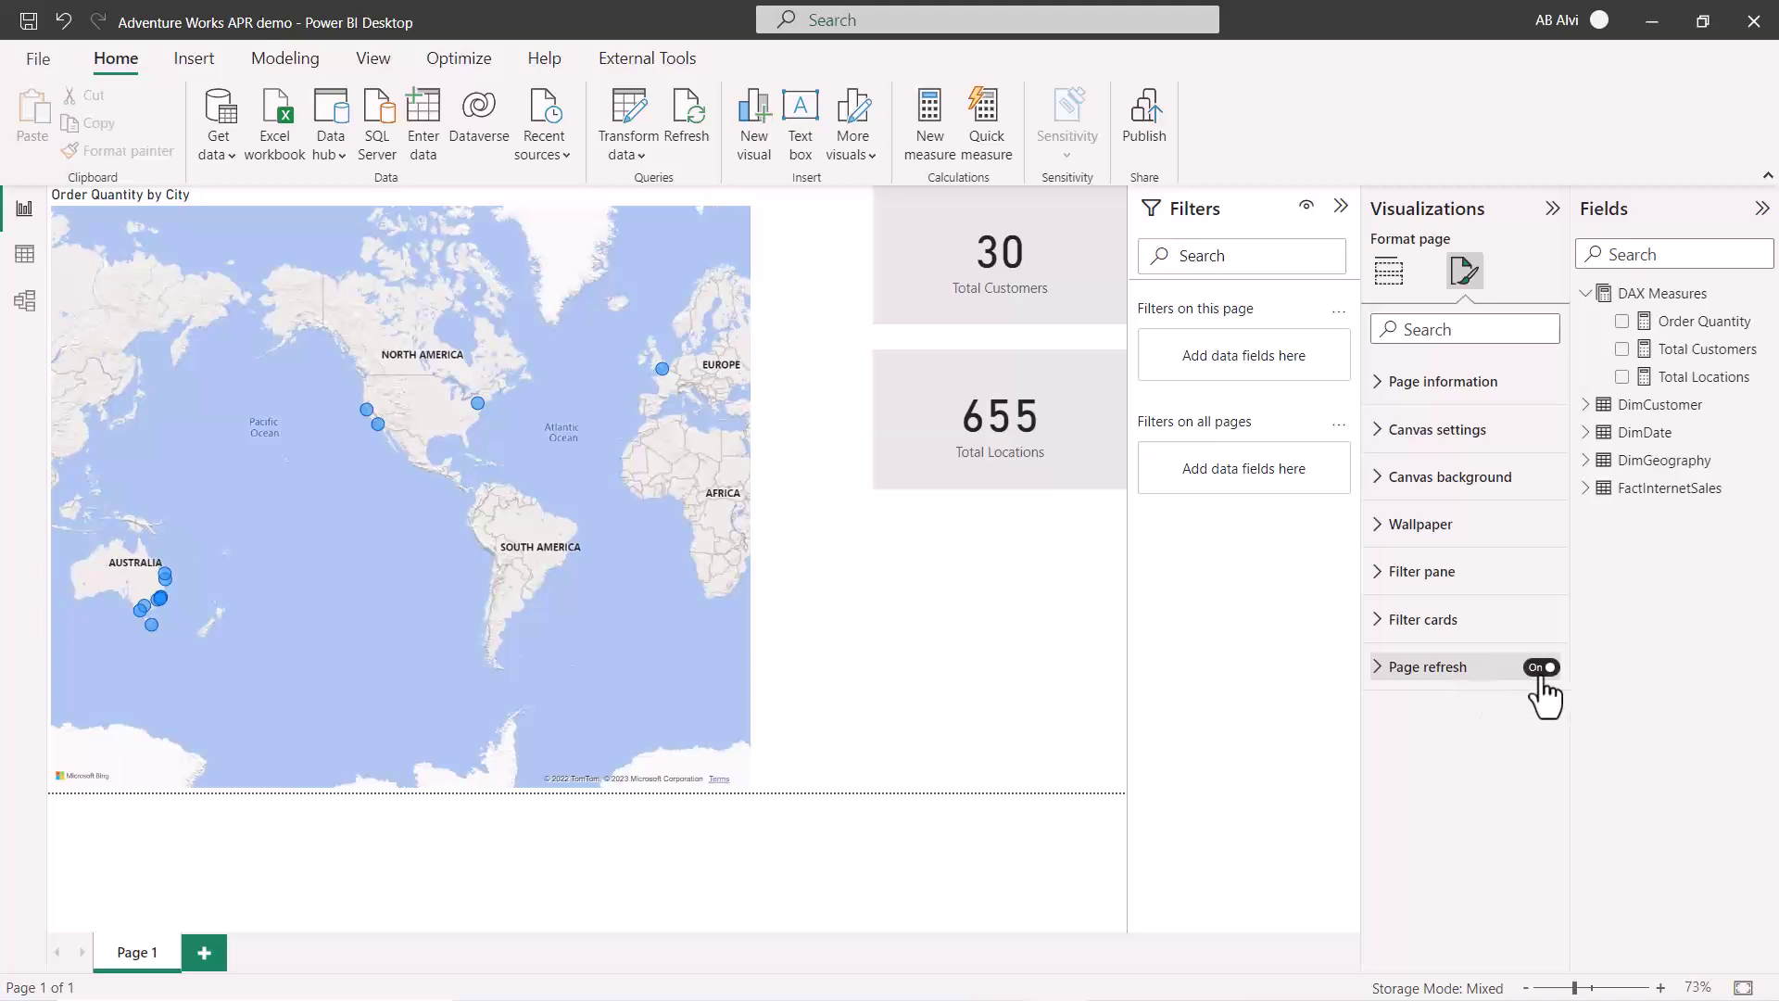
left_click(1380, 677)
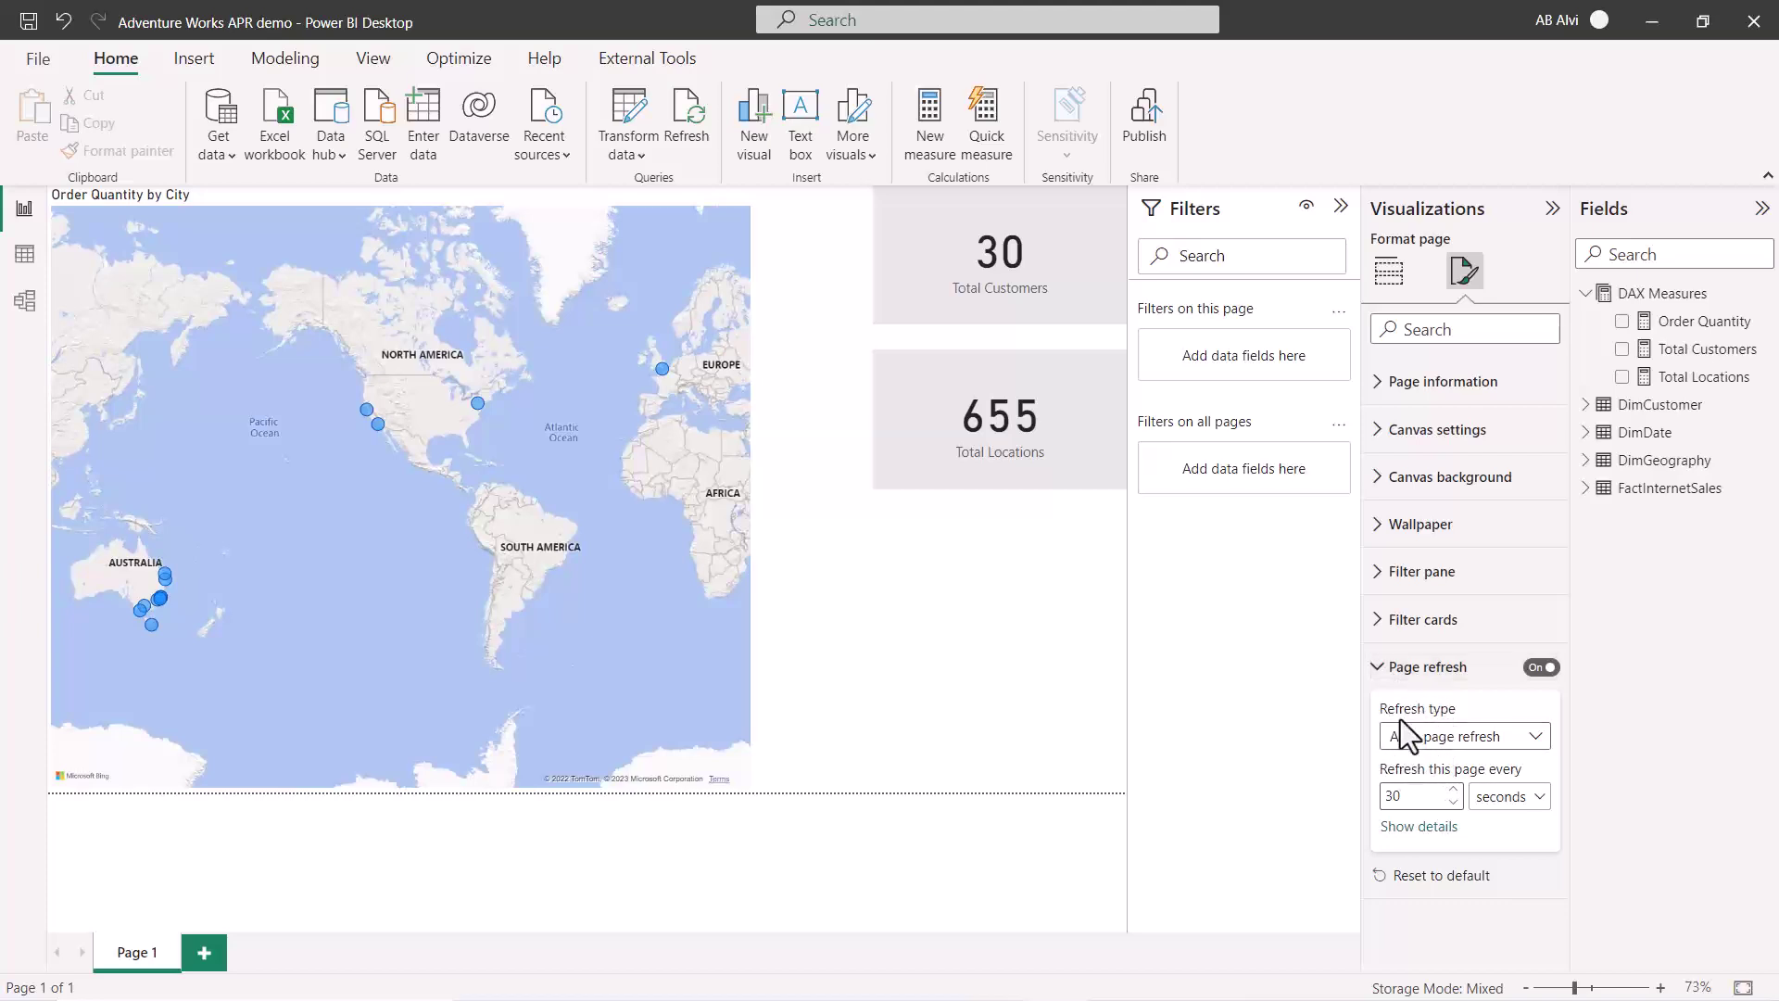
left_click(1520, 742)
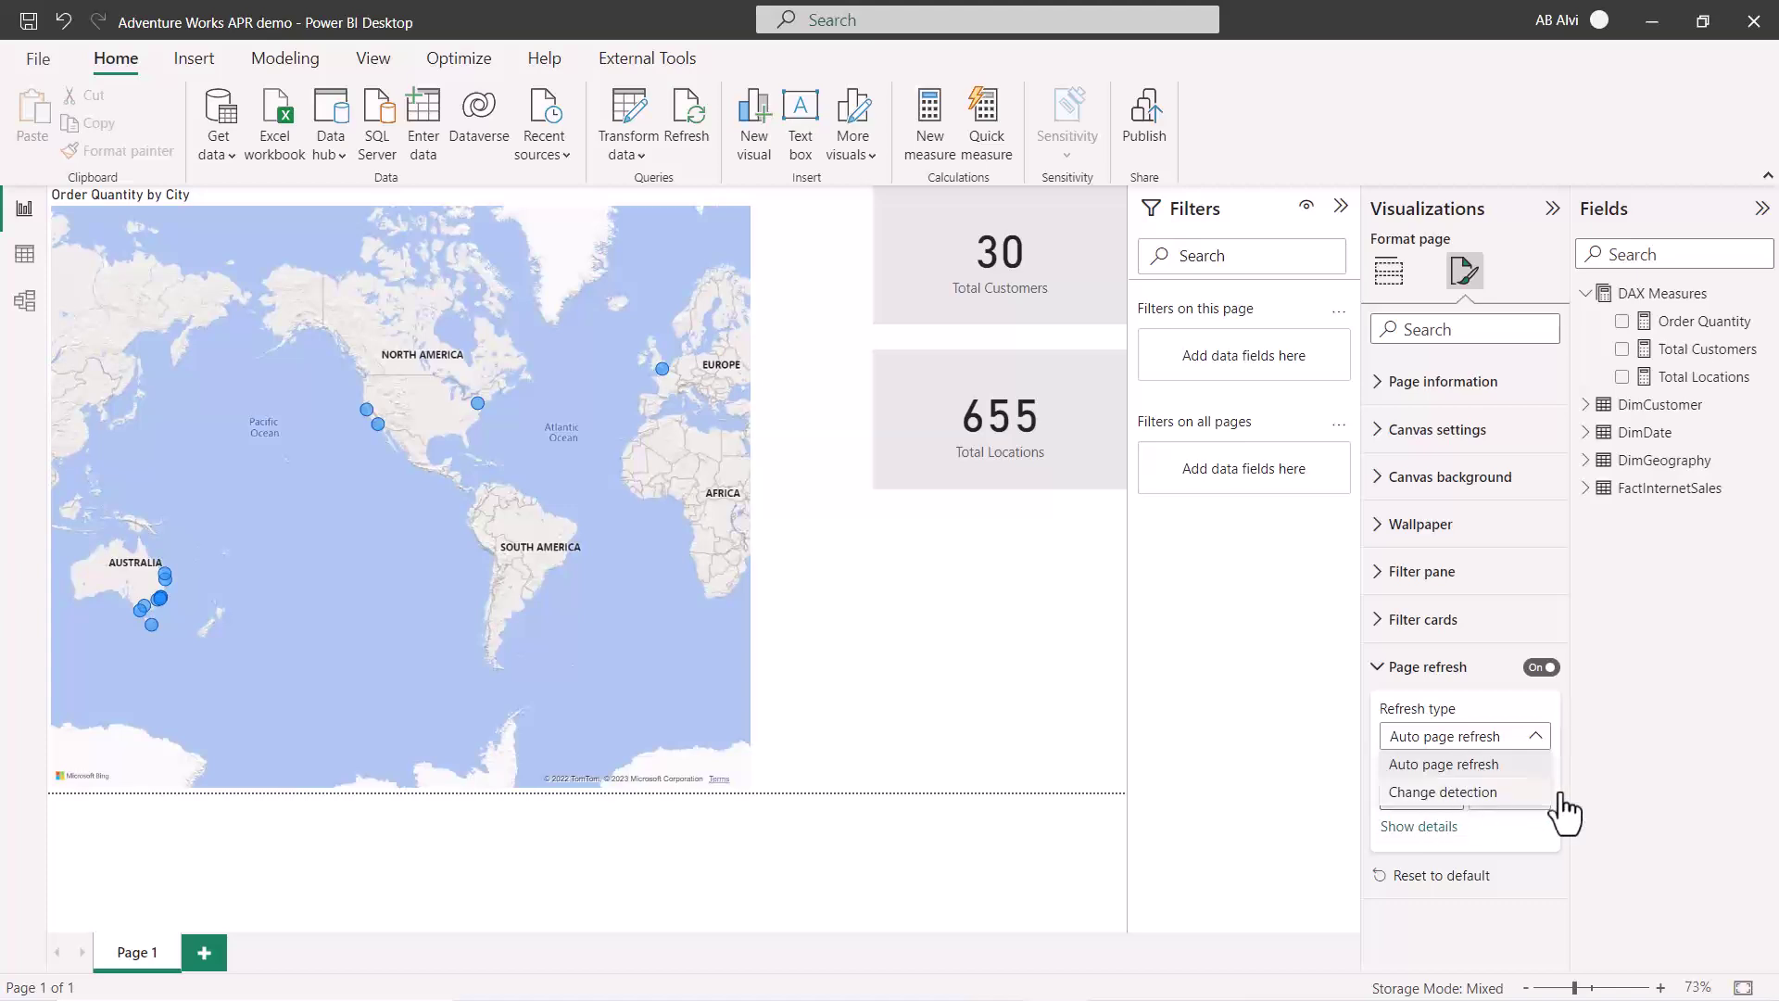
left_click(1589, 788)
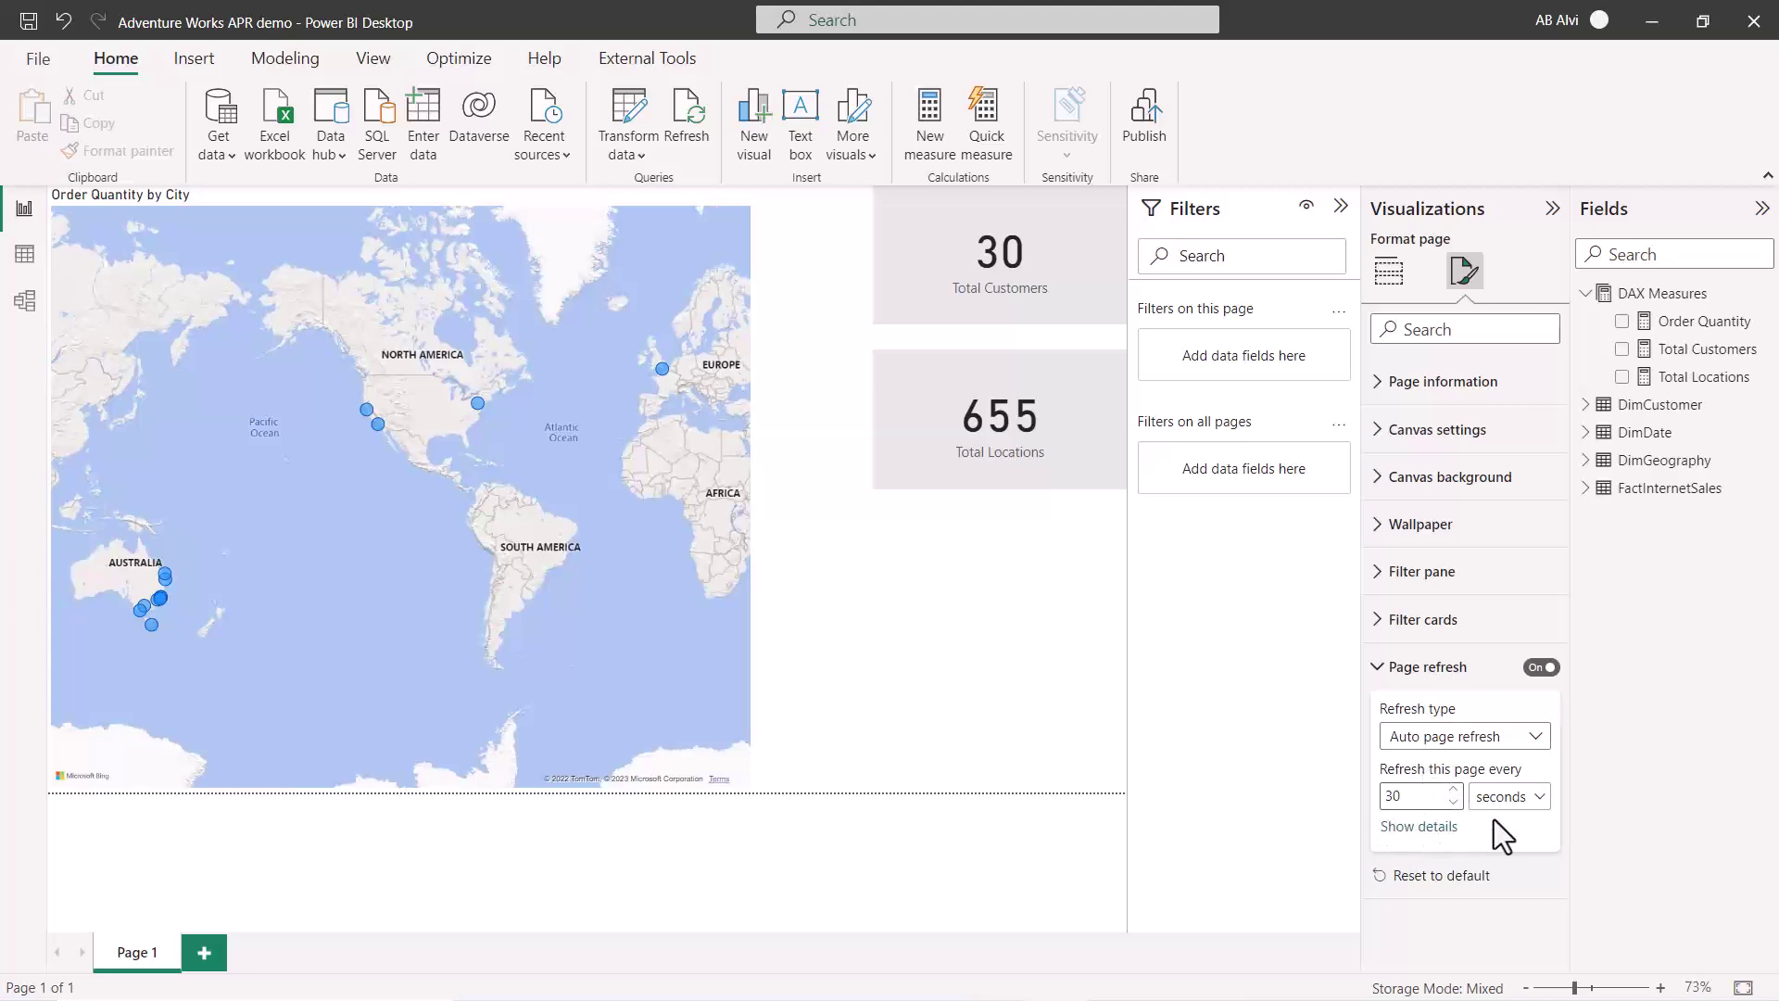
left_click(1538, 799)
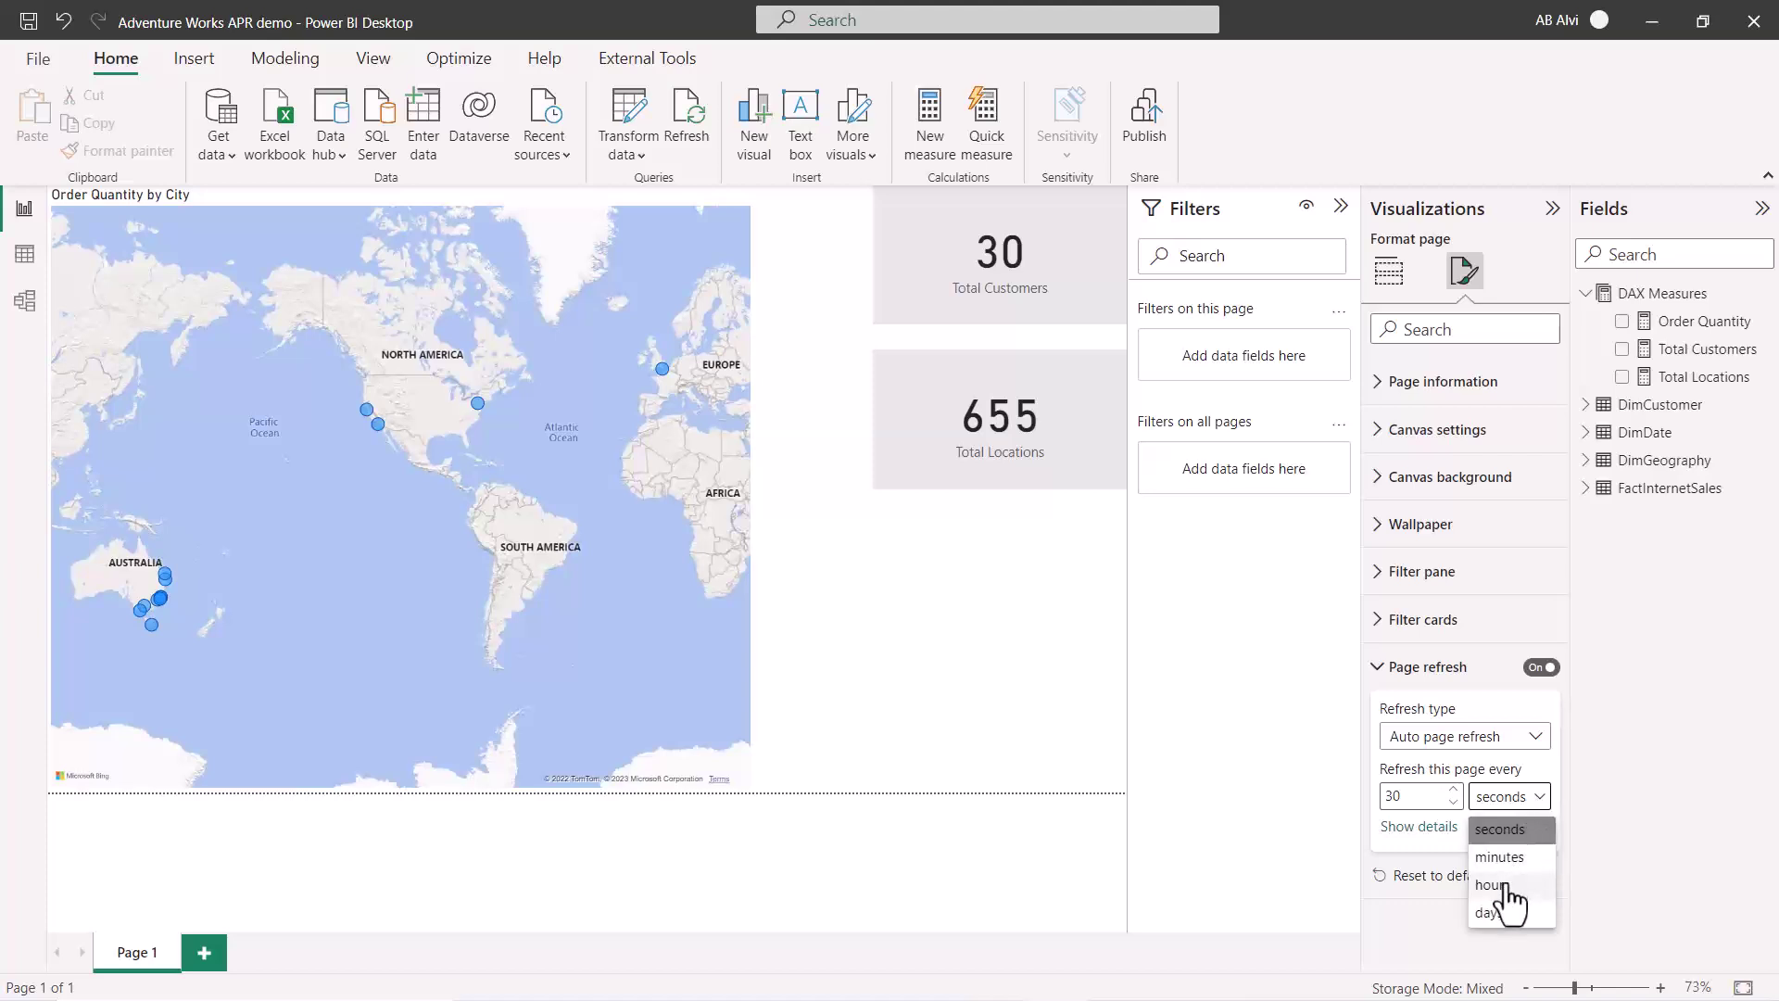
left_click(1607, 843)
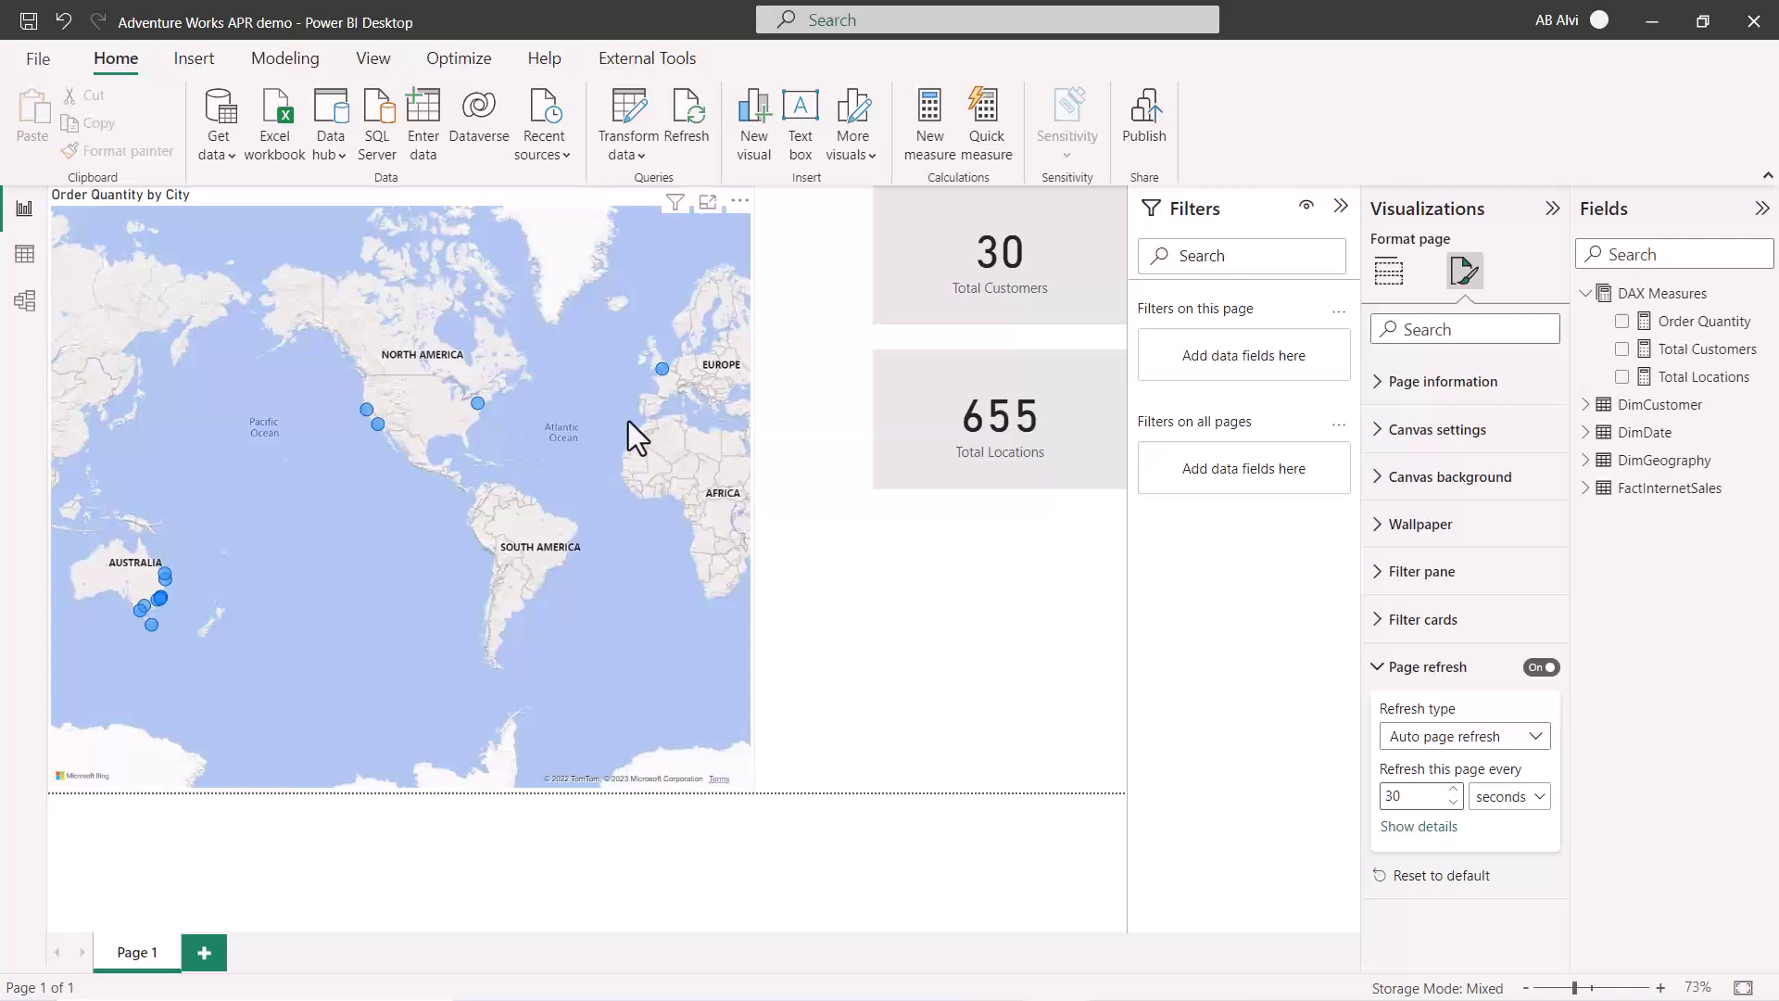
- Switch to the Power BI service in the browser and open the Premium Per User settings of the Admin portal
key("alt+Tab")
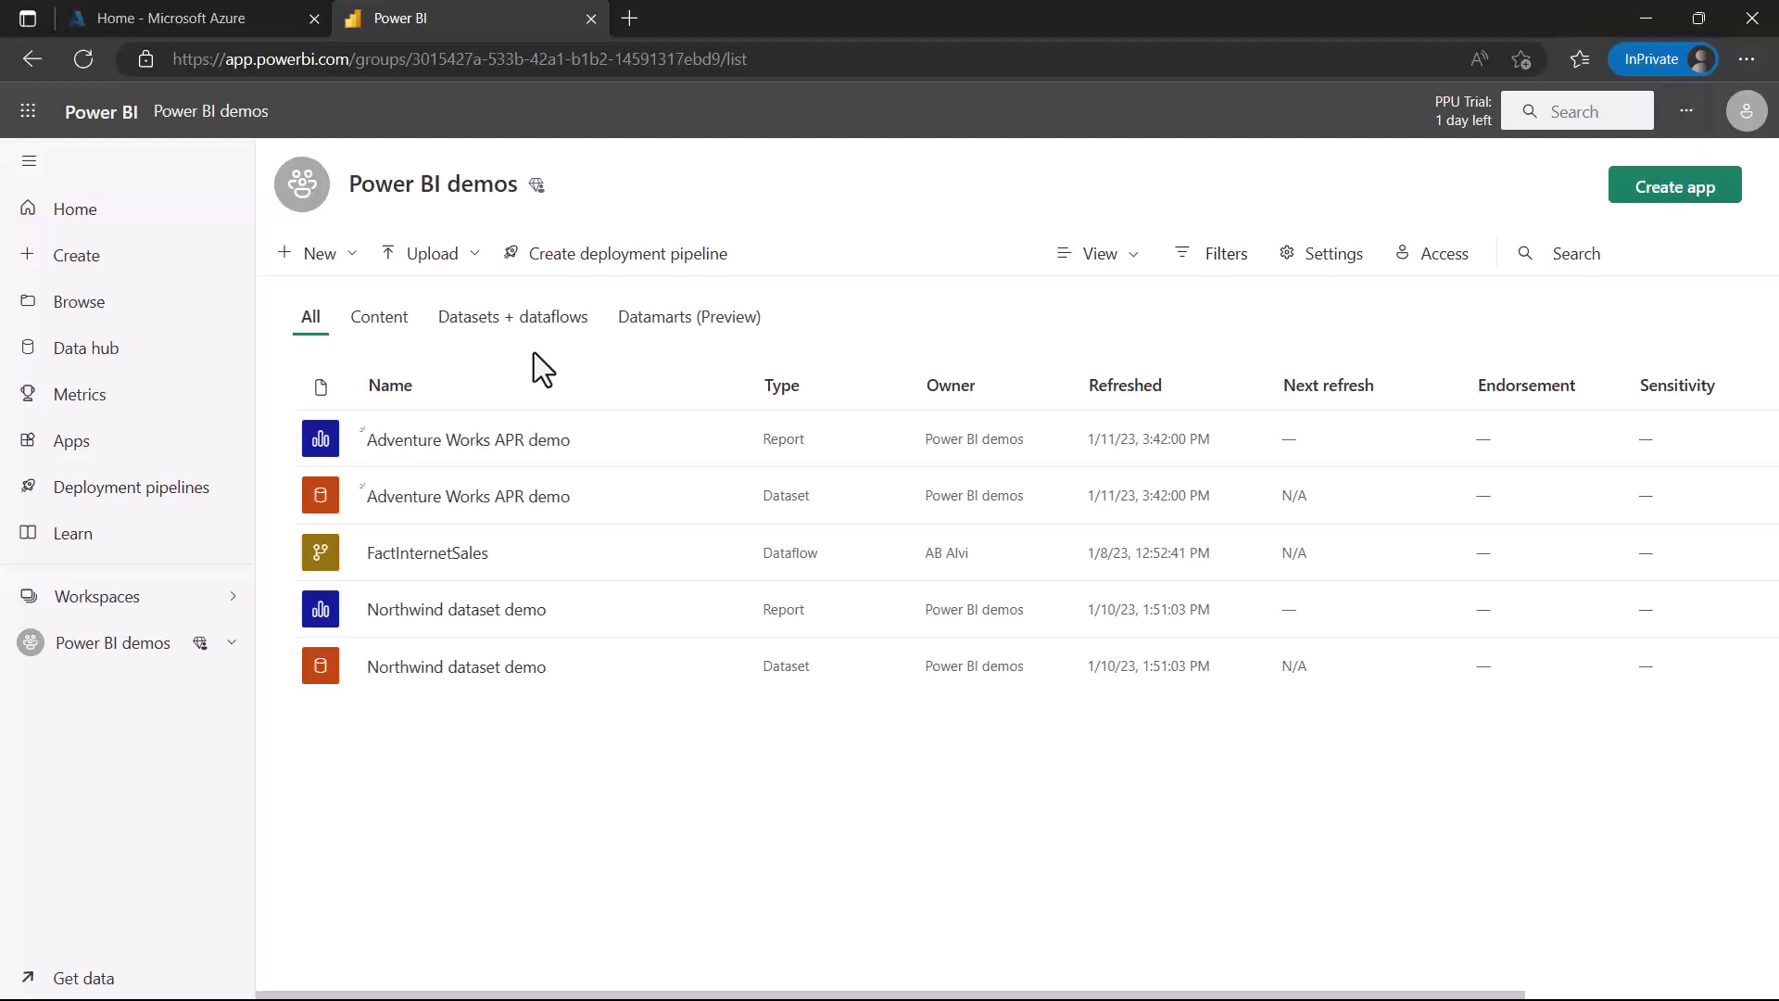
left_click(1687, 111)
mouse_move(1588, 194)
left_click(1301, 243)
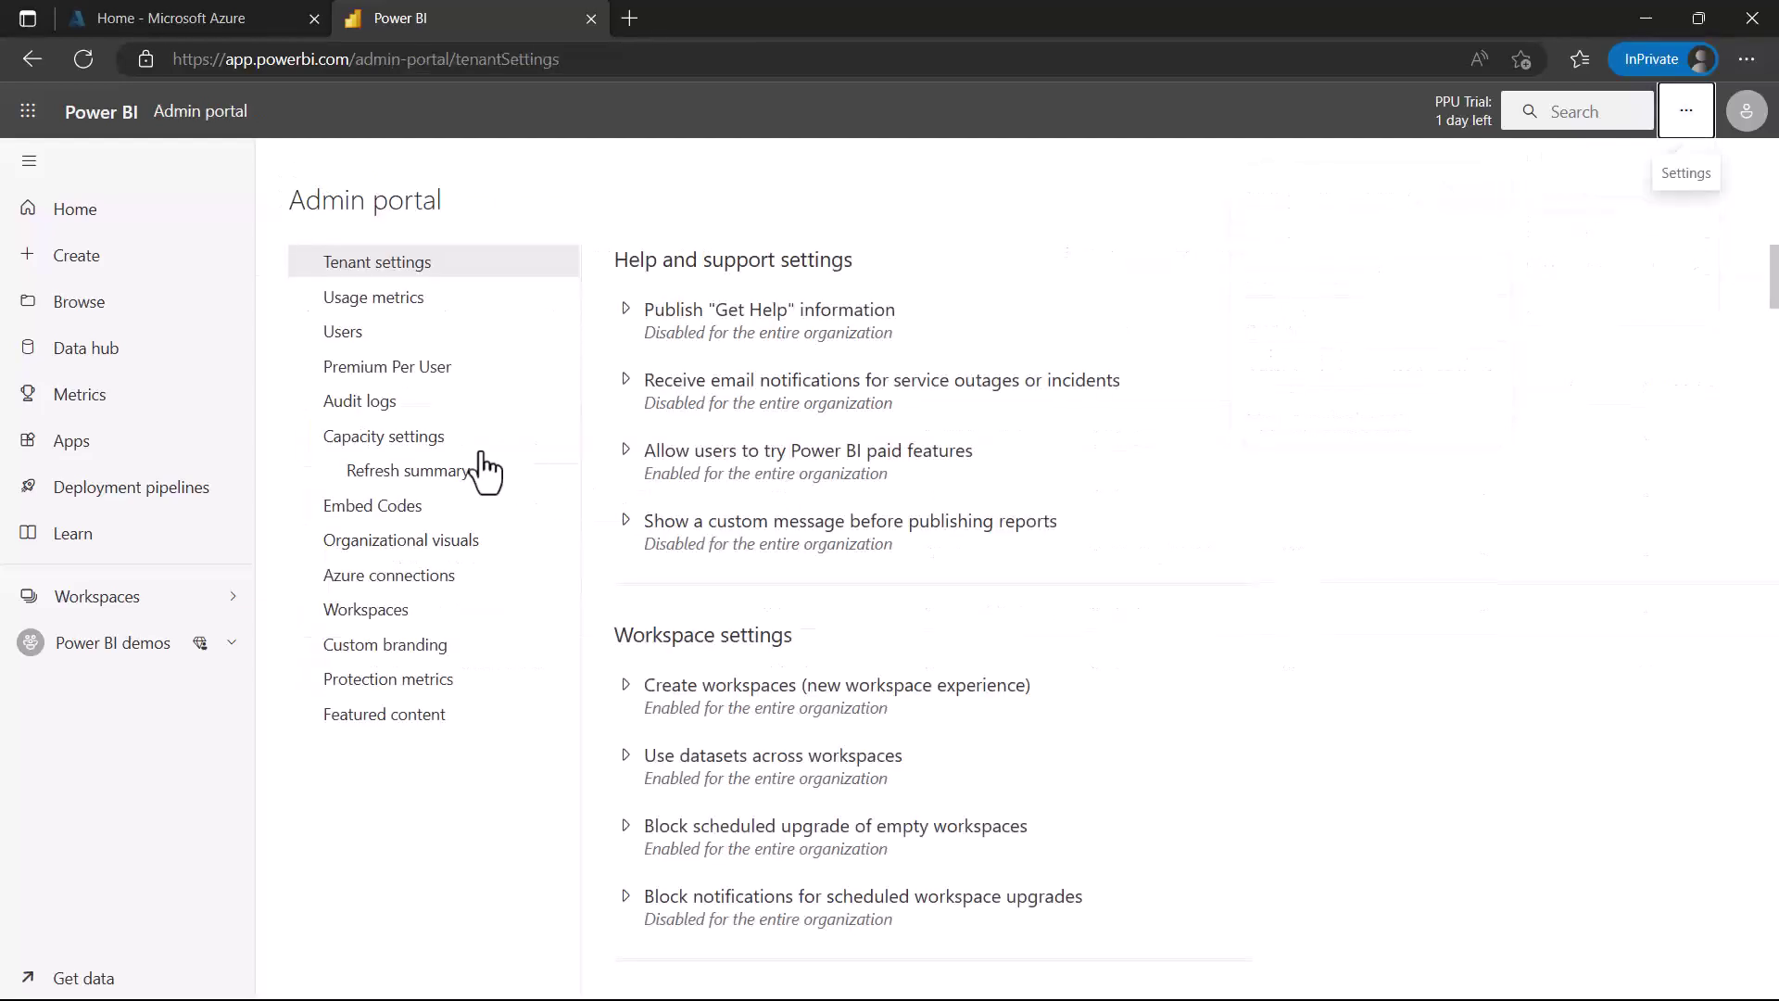
left_click(386, 369)
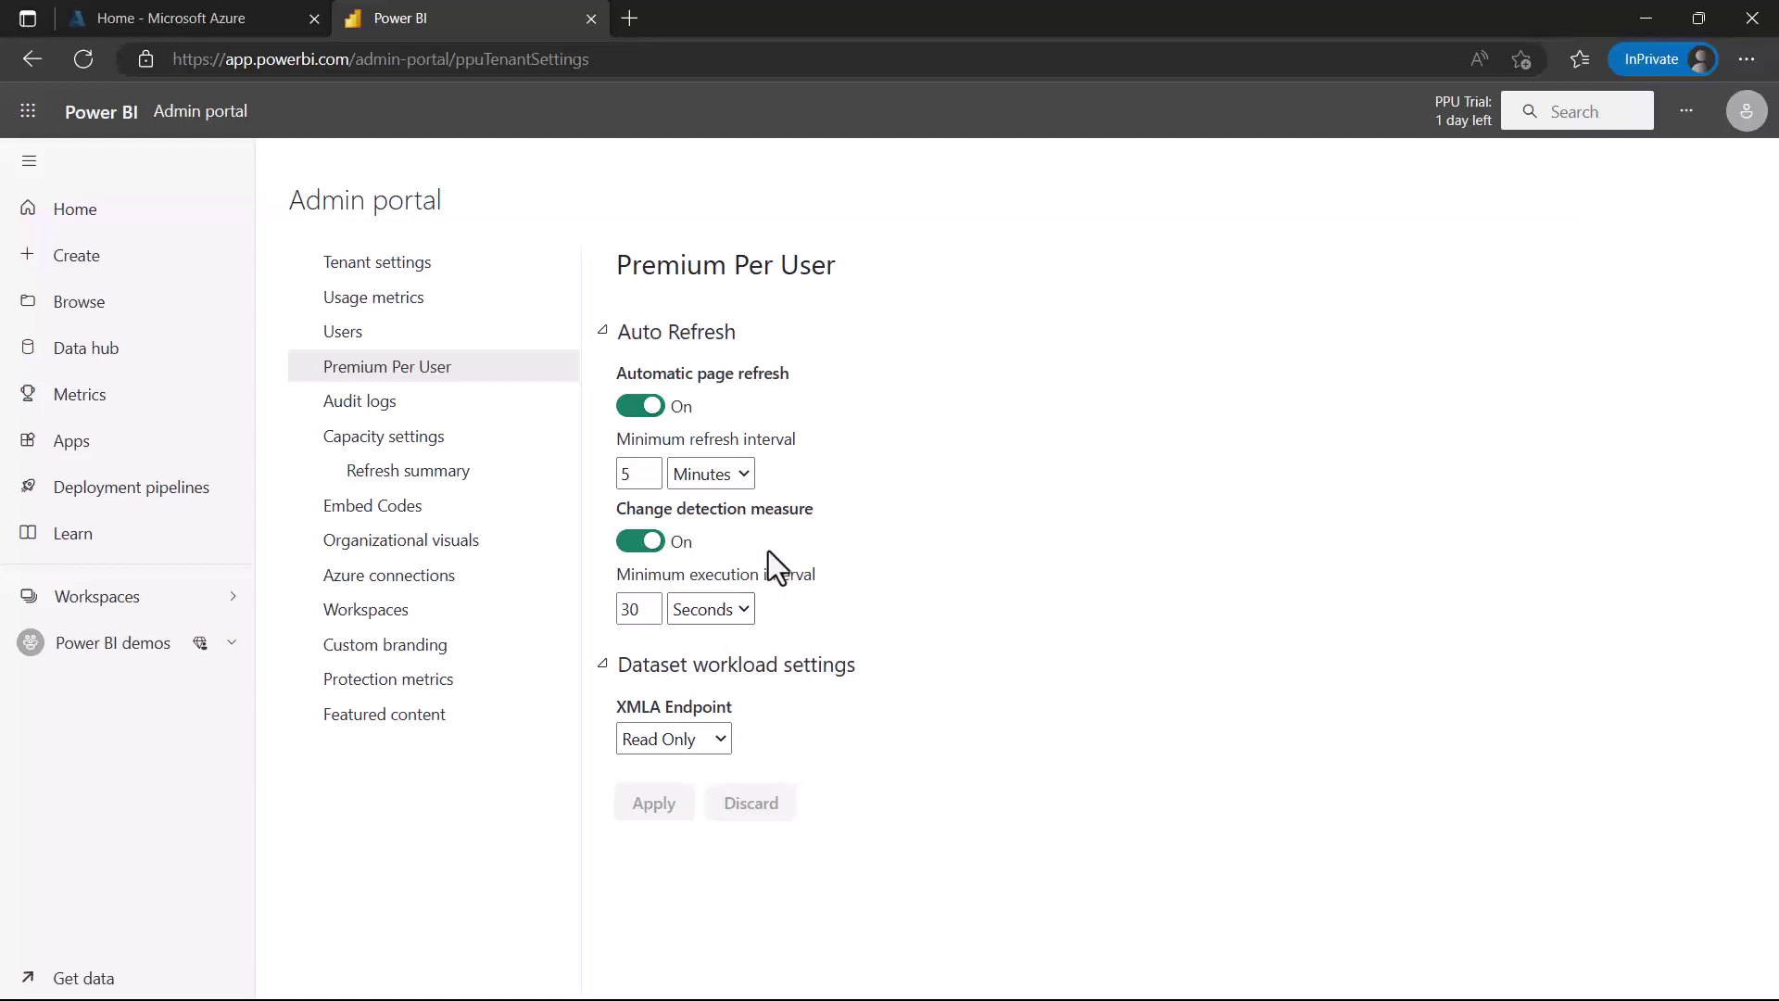
- Set the minimum refresh interval for automatic page refresh to 2 minutes
left_click(637, 480)
key("BackSpace")
type("2")
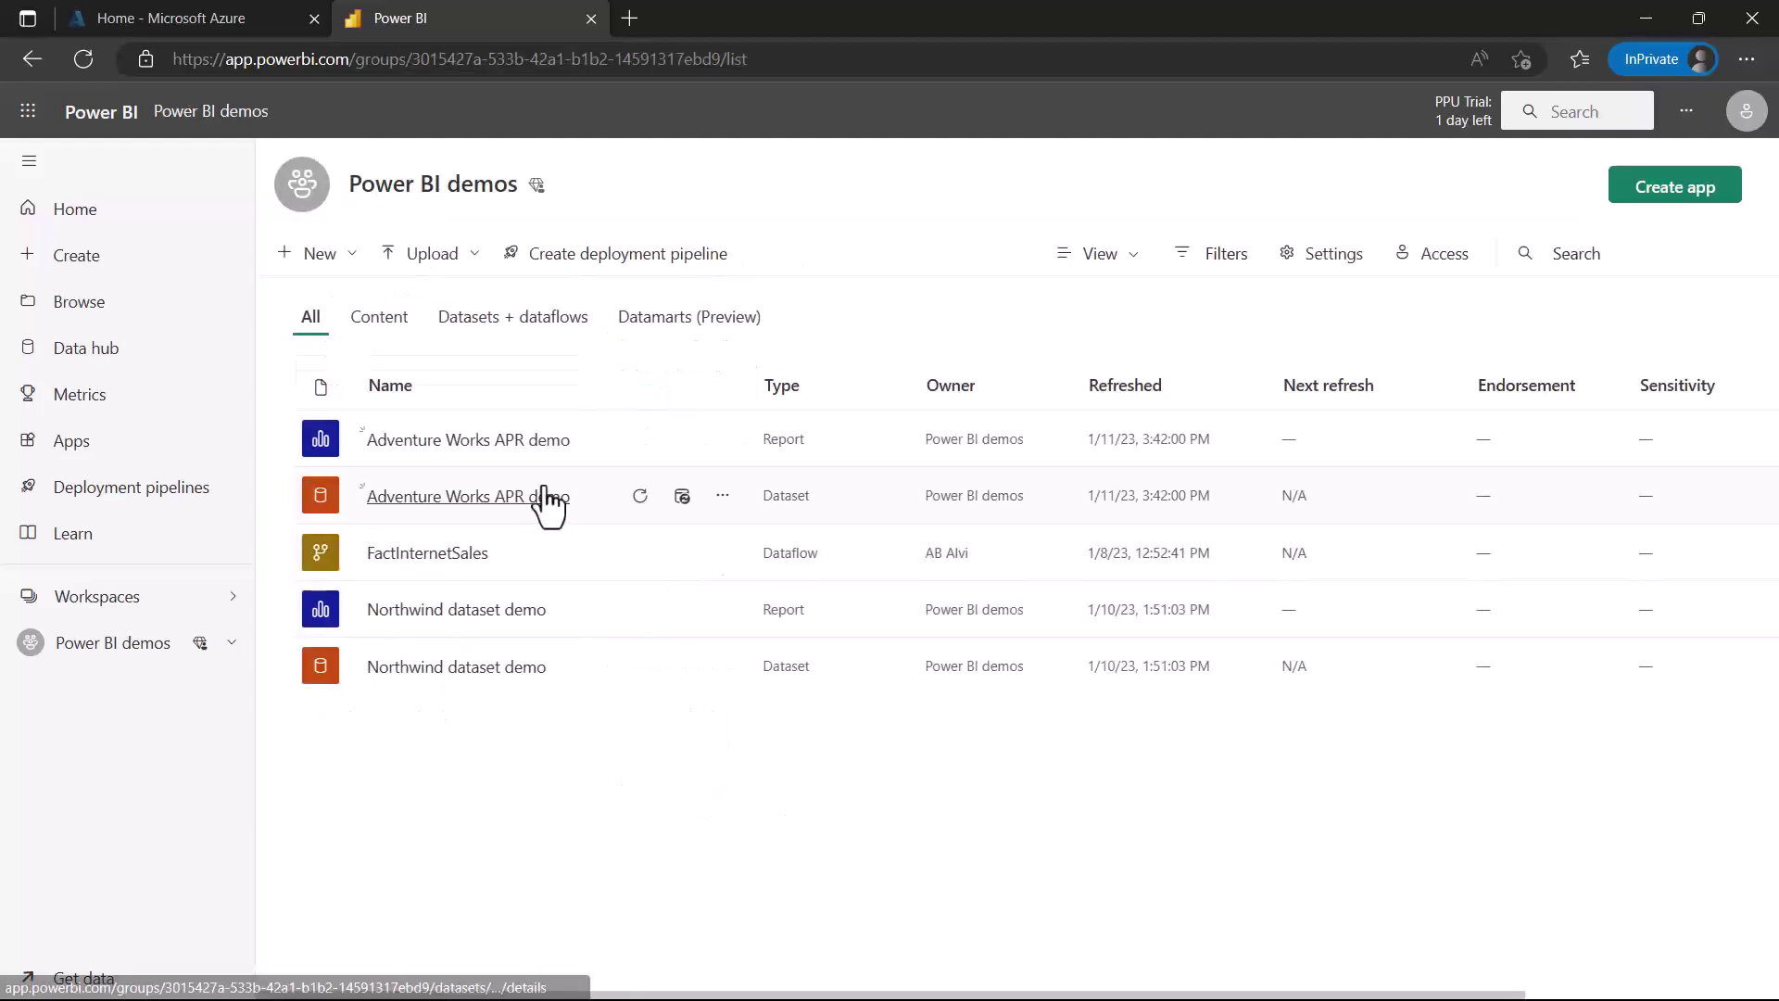
- Open the Adventure Works APR demo report for editing and check the details of its page refresh settings
left_click(468, 443)
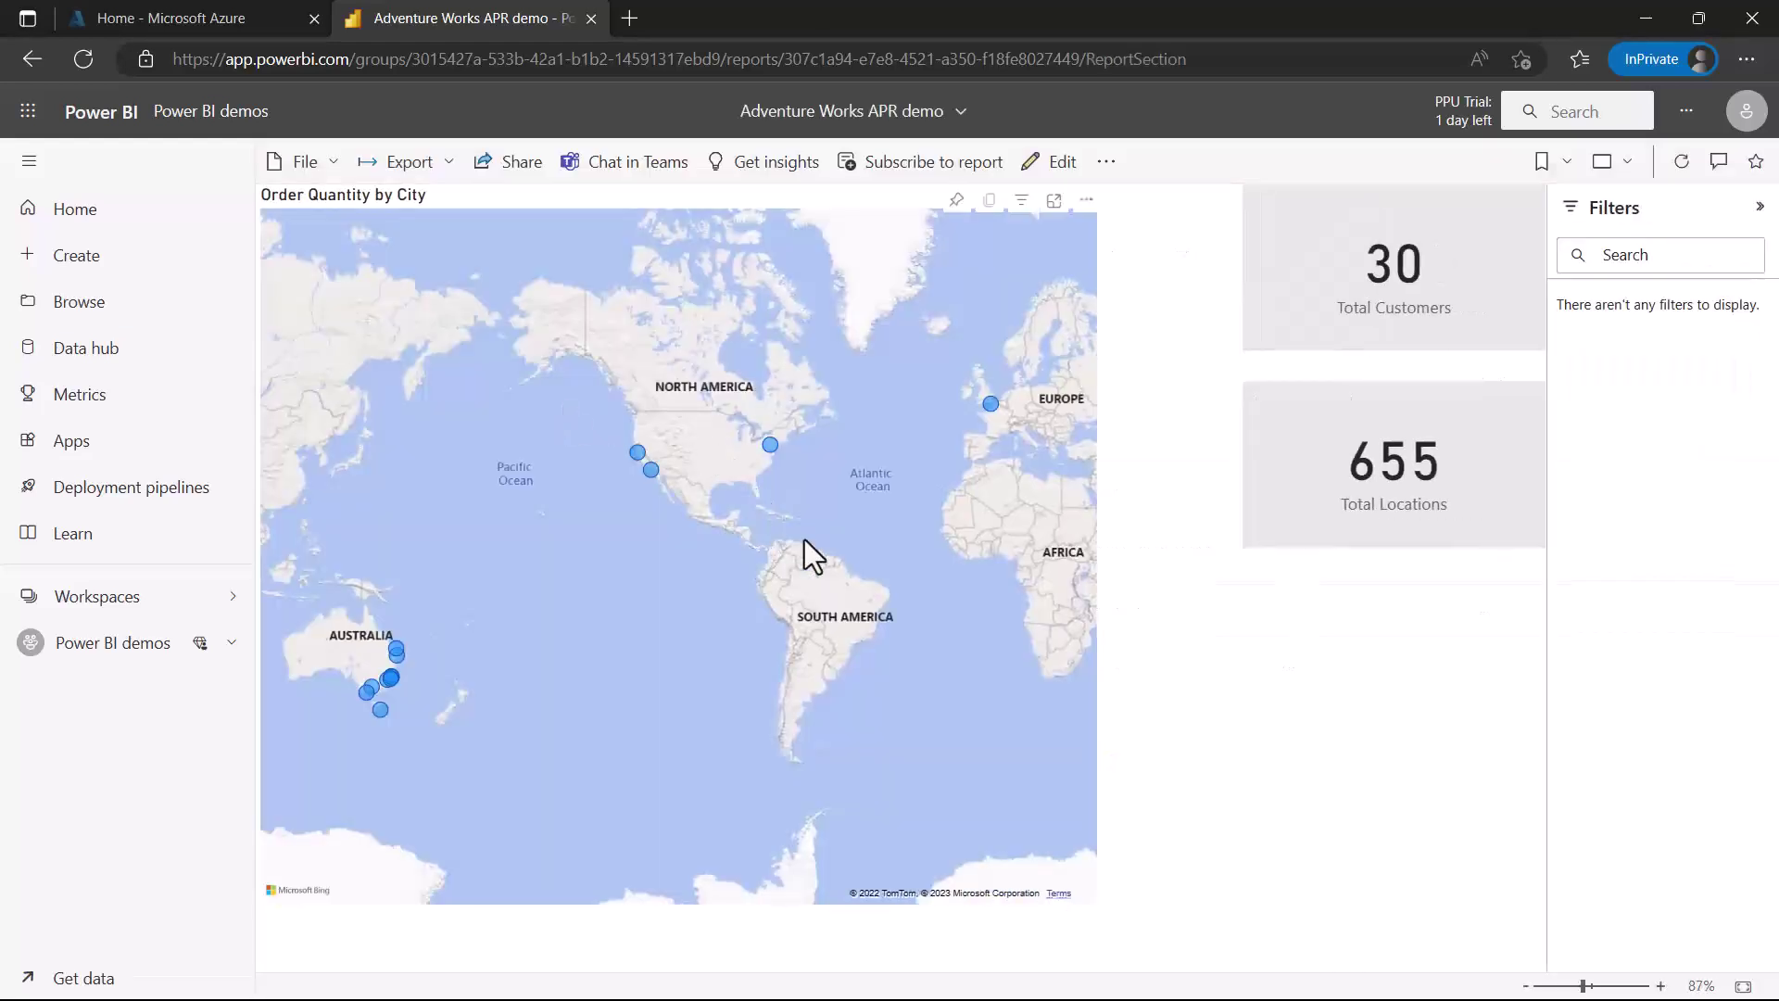
left_click(1047, 161)
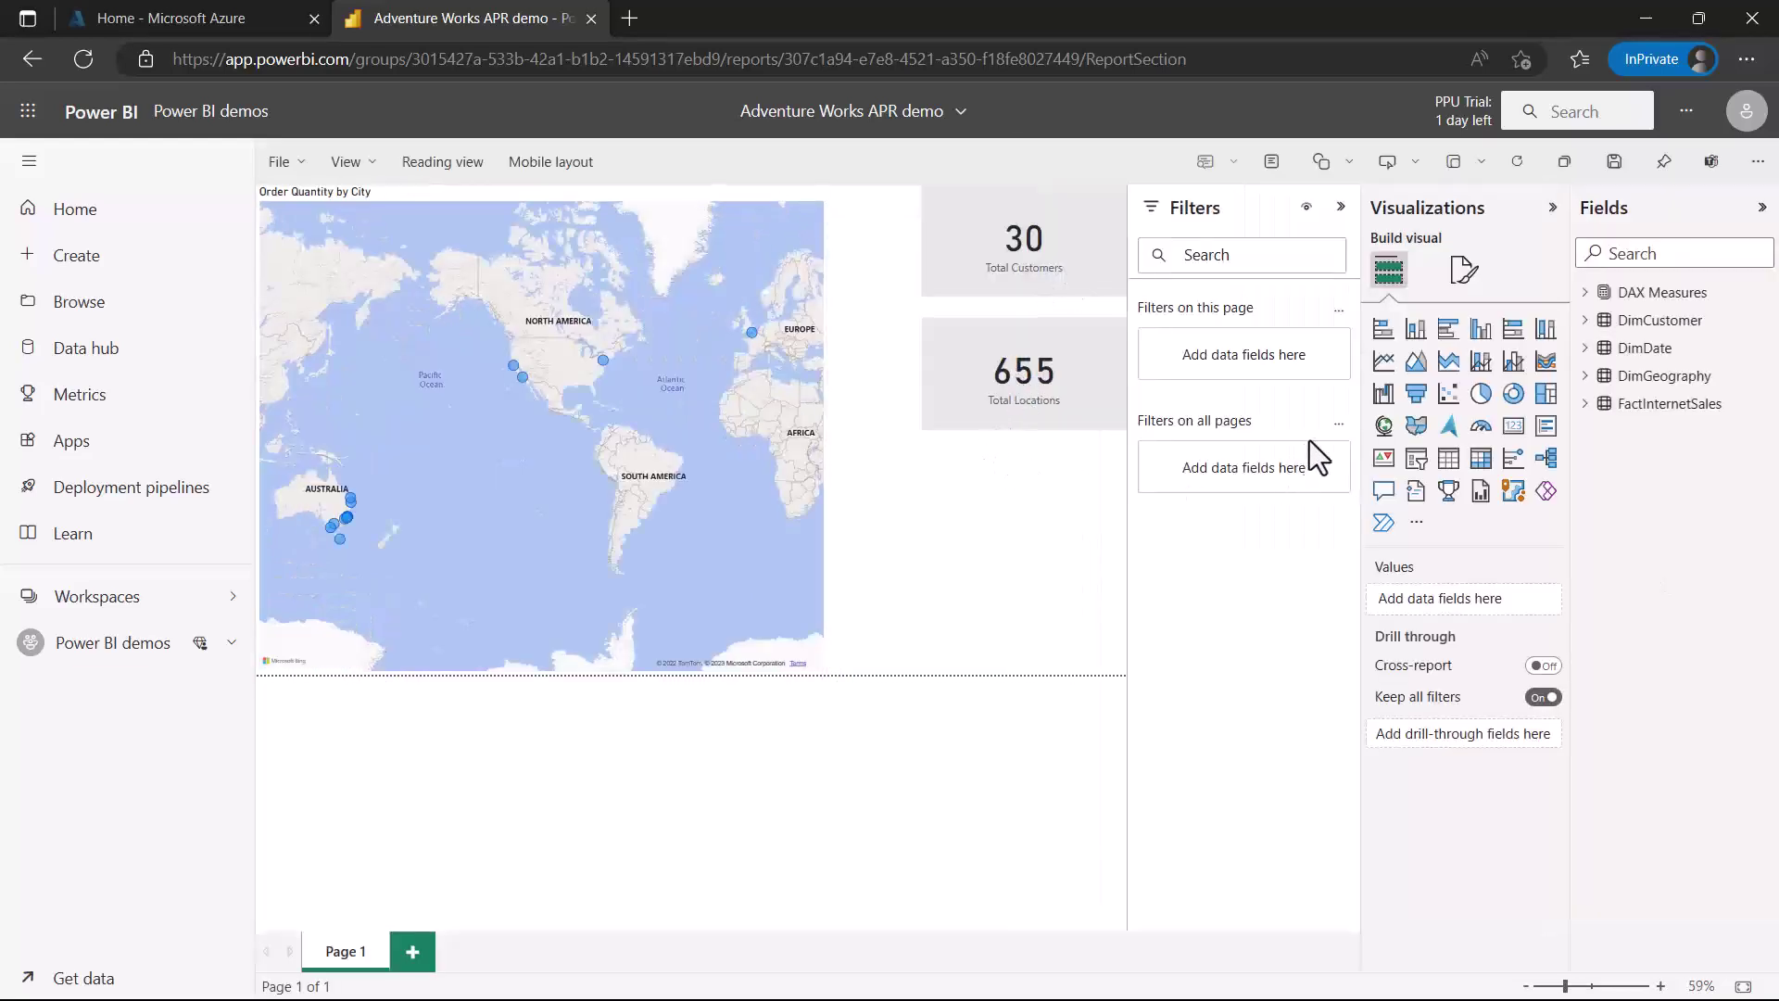
left_click(1463, 270)
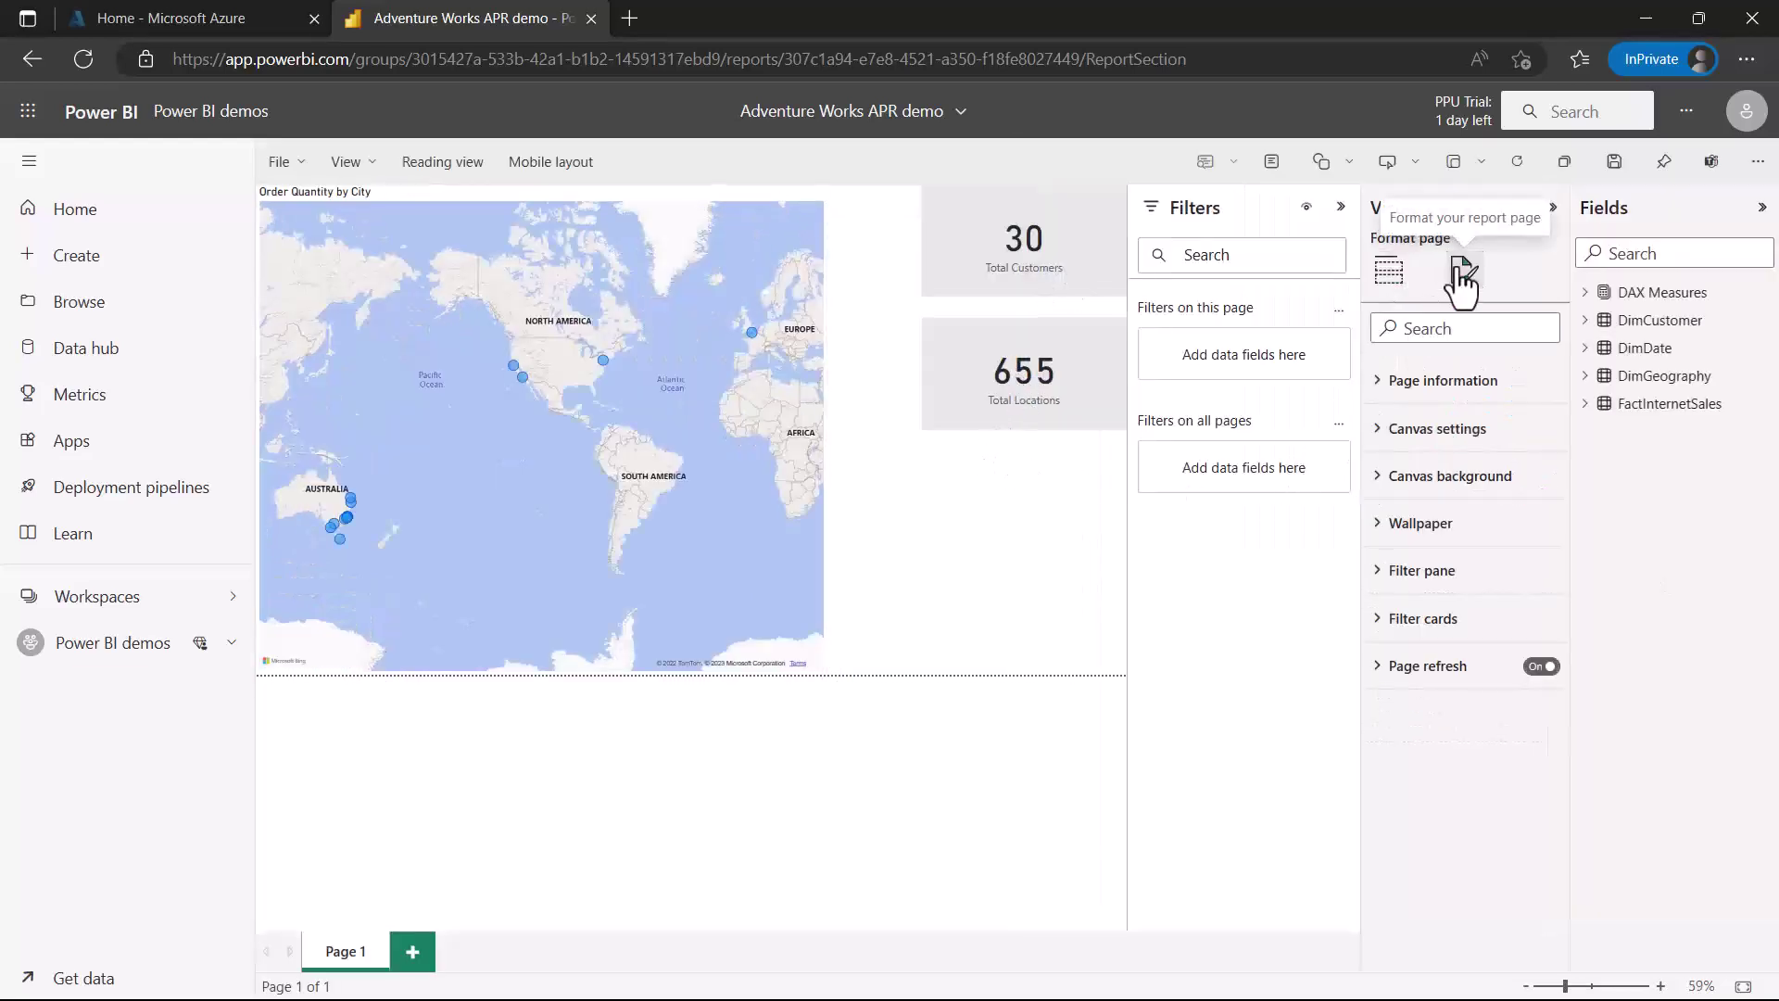
left_click(1383, 690)
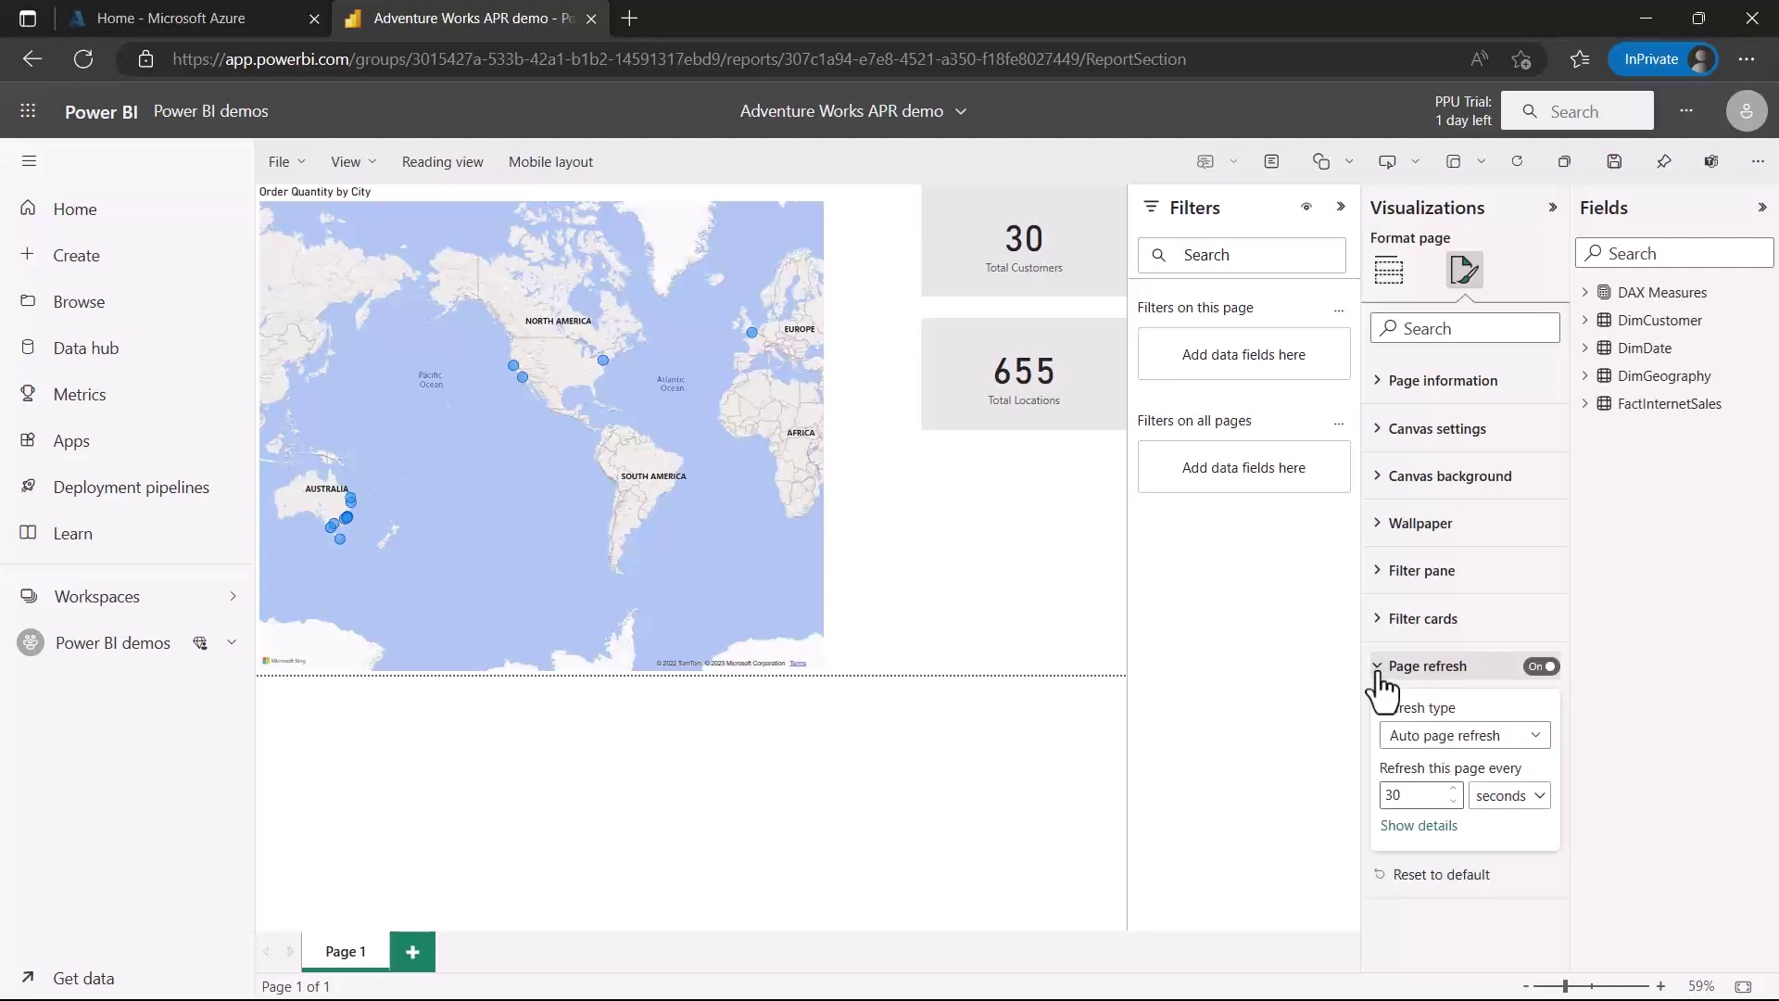
left_click(1416, 830)
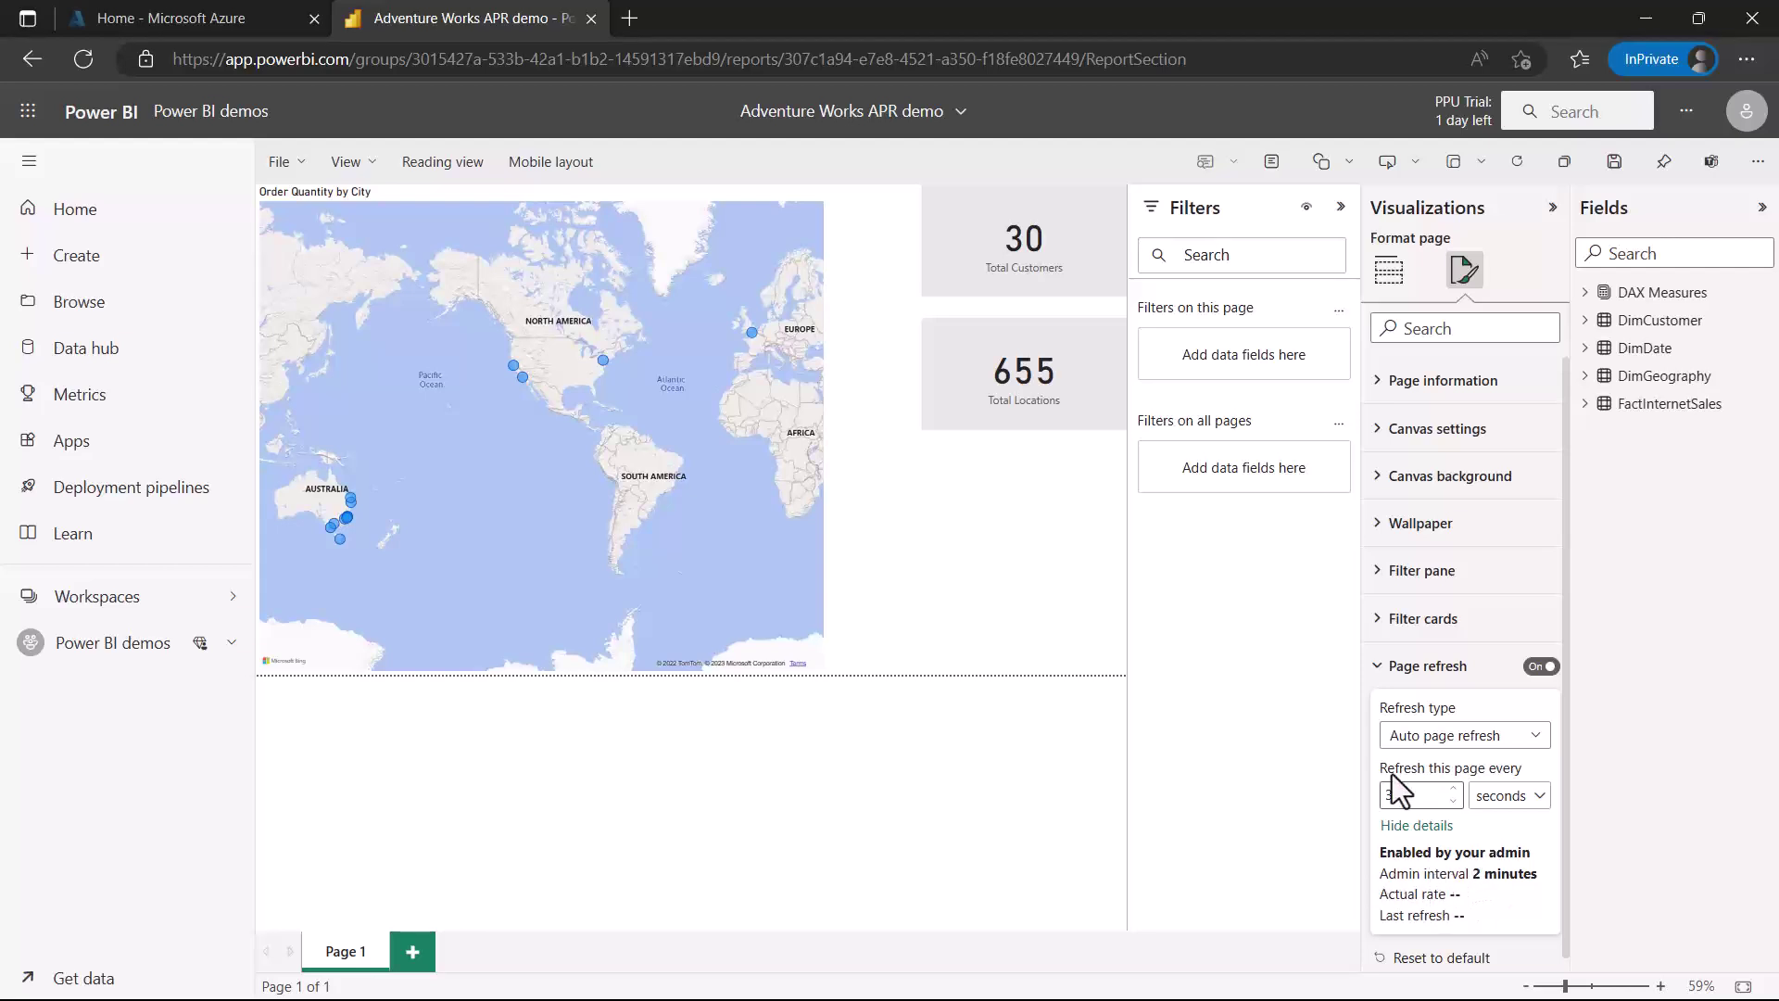
left_click(1381, 672)
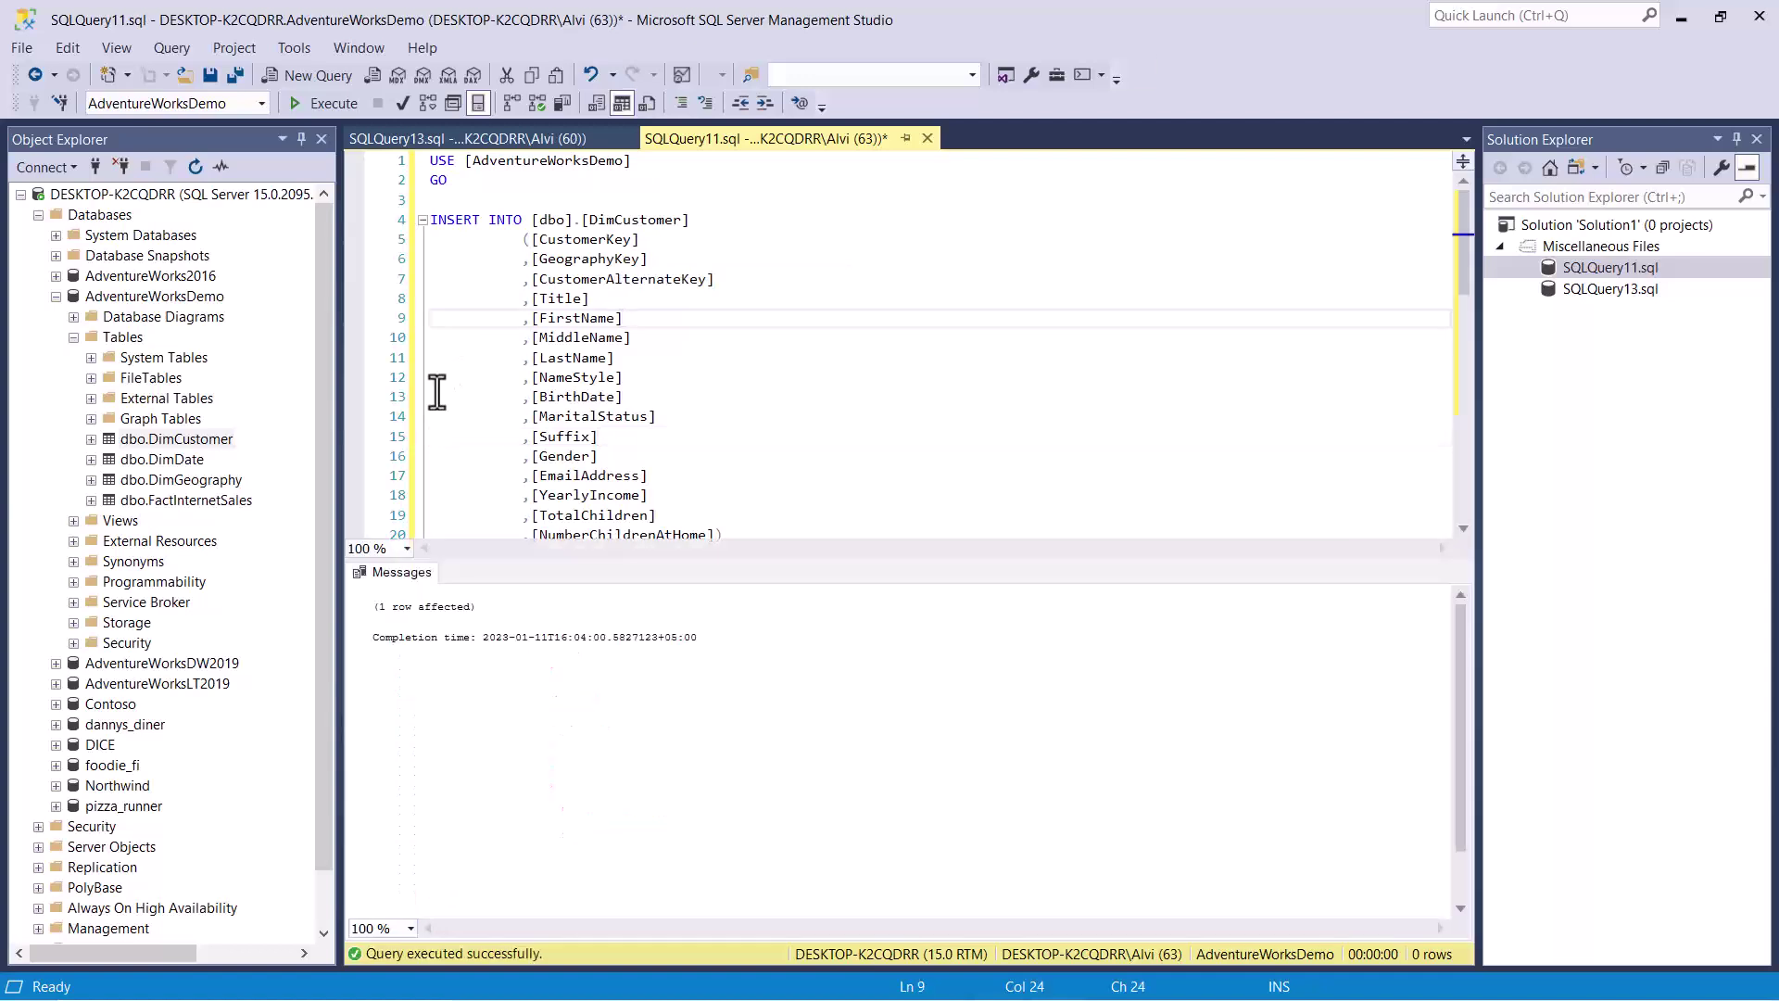
- Review the INSERT statement for the dbo.DimCustomer table in SQL Server Management Studio
scroll(487, 251, "down", 1)
scroll(488, 251, "up", 1)
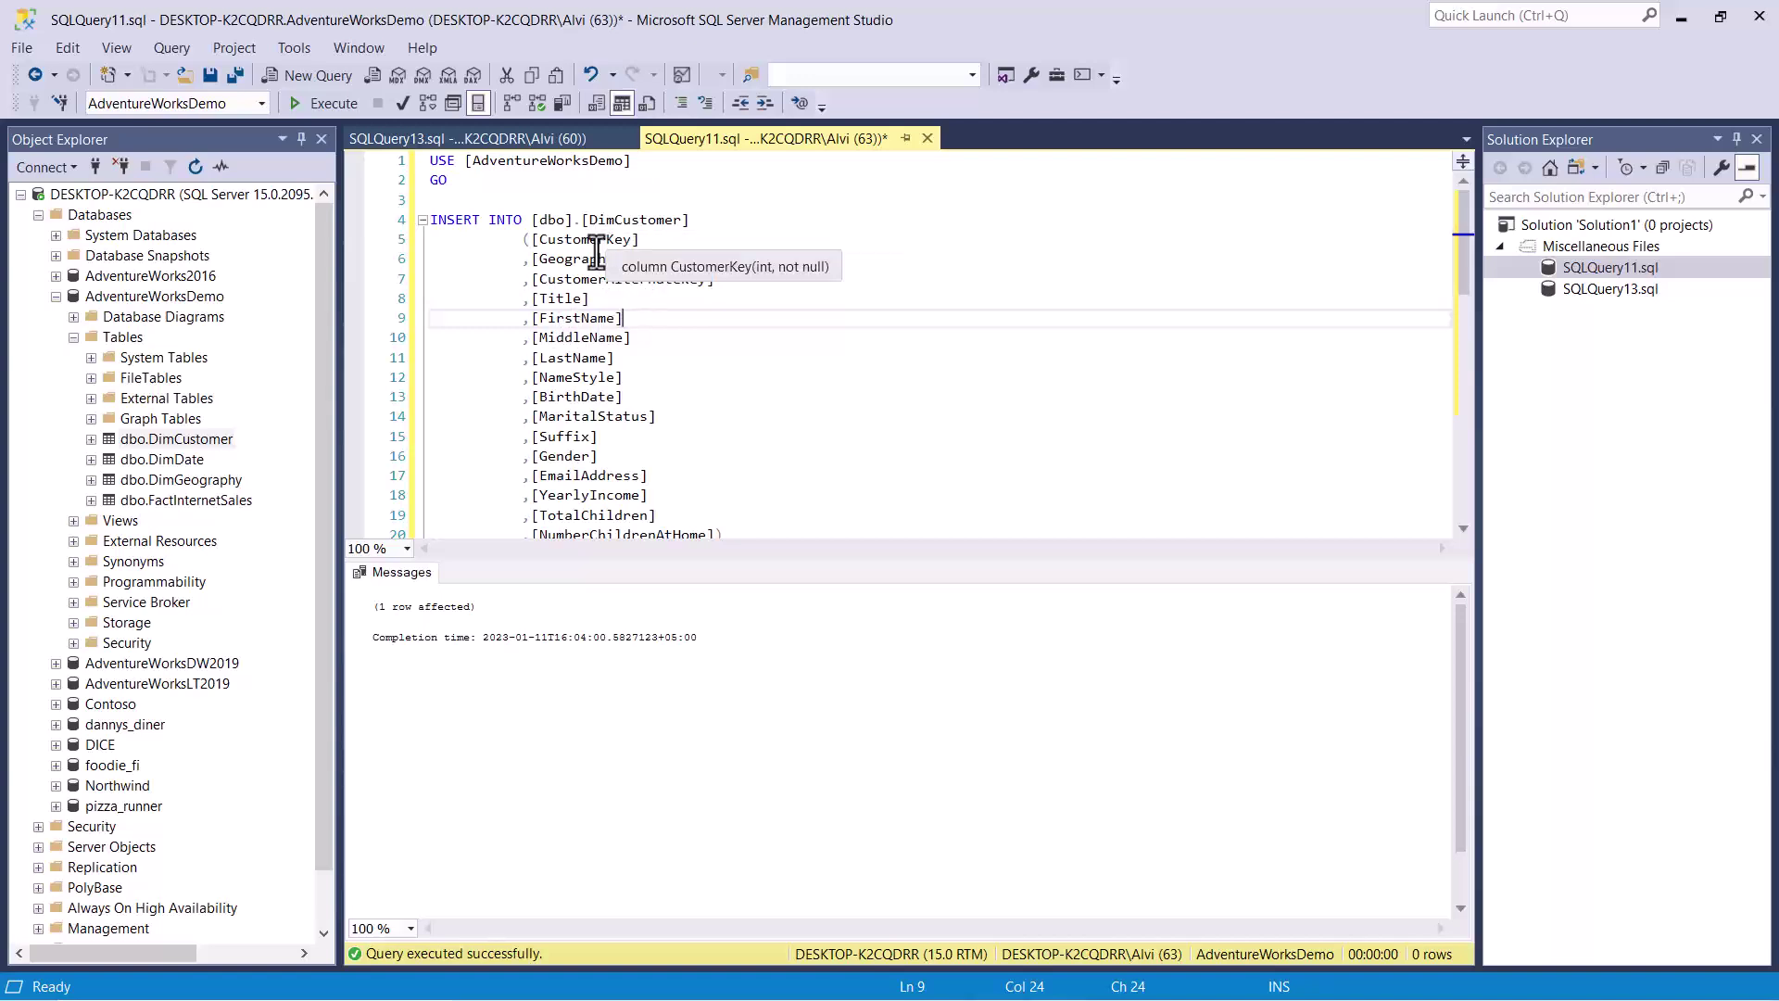
- Switch back to the report in the Power BI service and check the actual rate and last refresh of the page
key("alt+Tab")
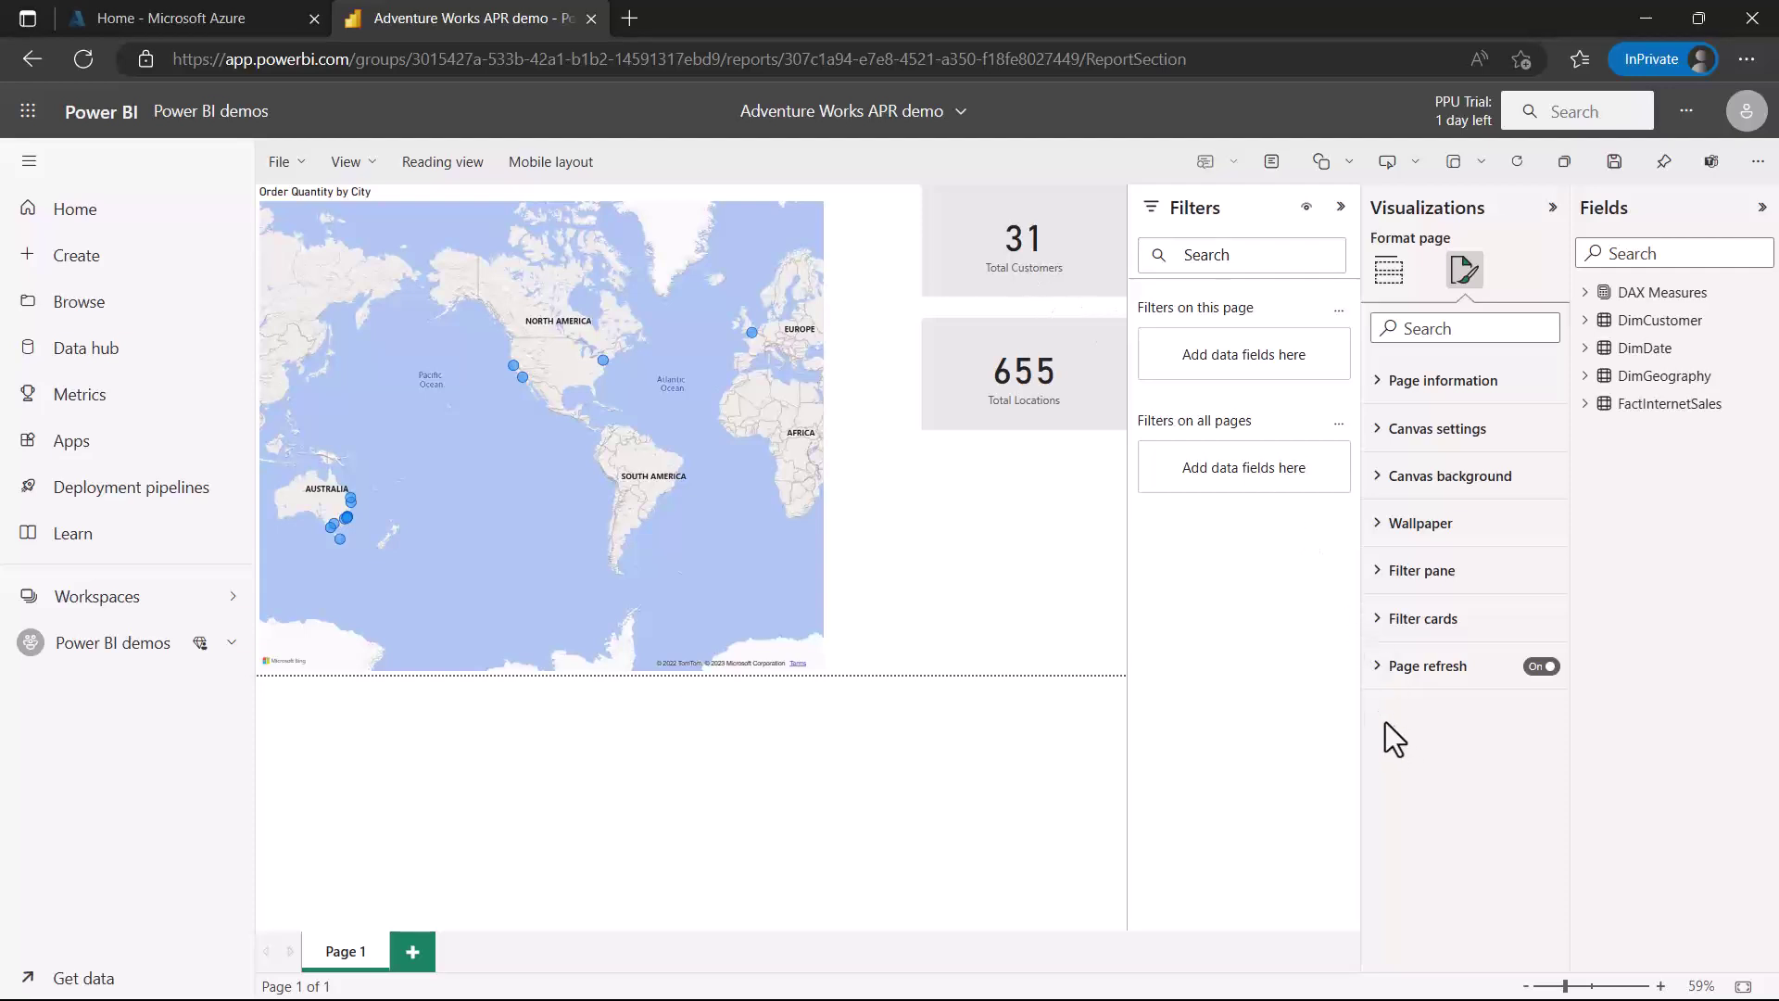
left_click(1381, 666)
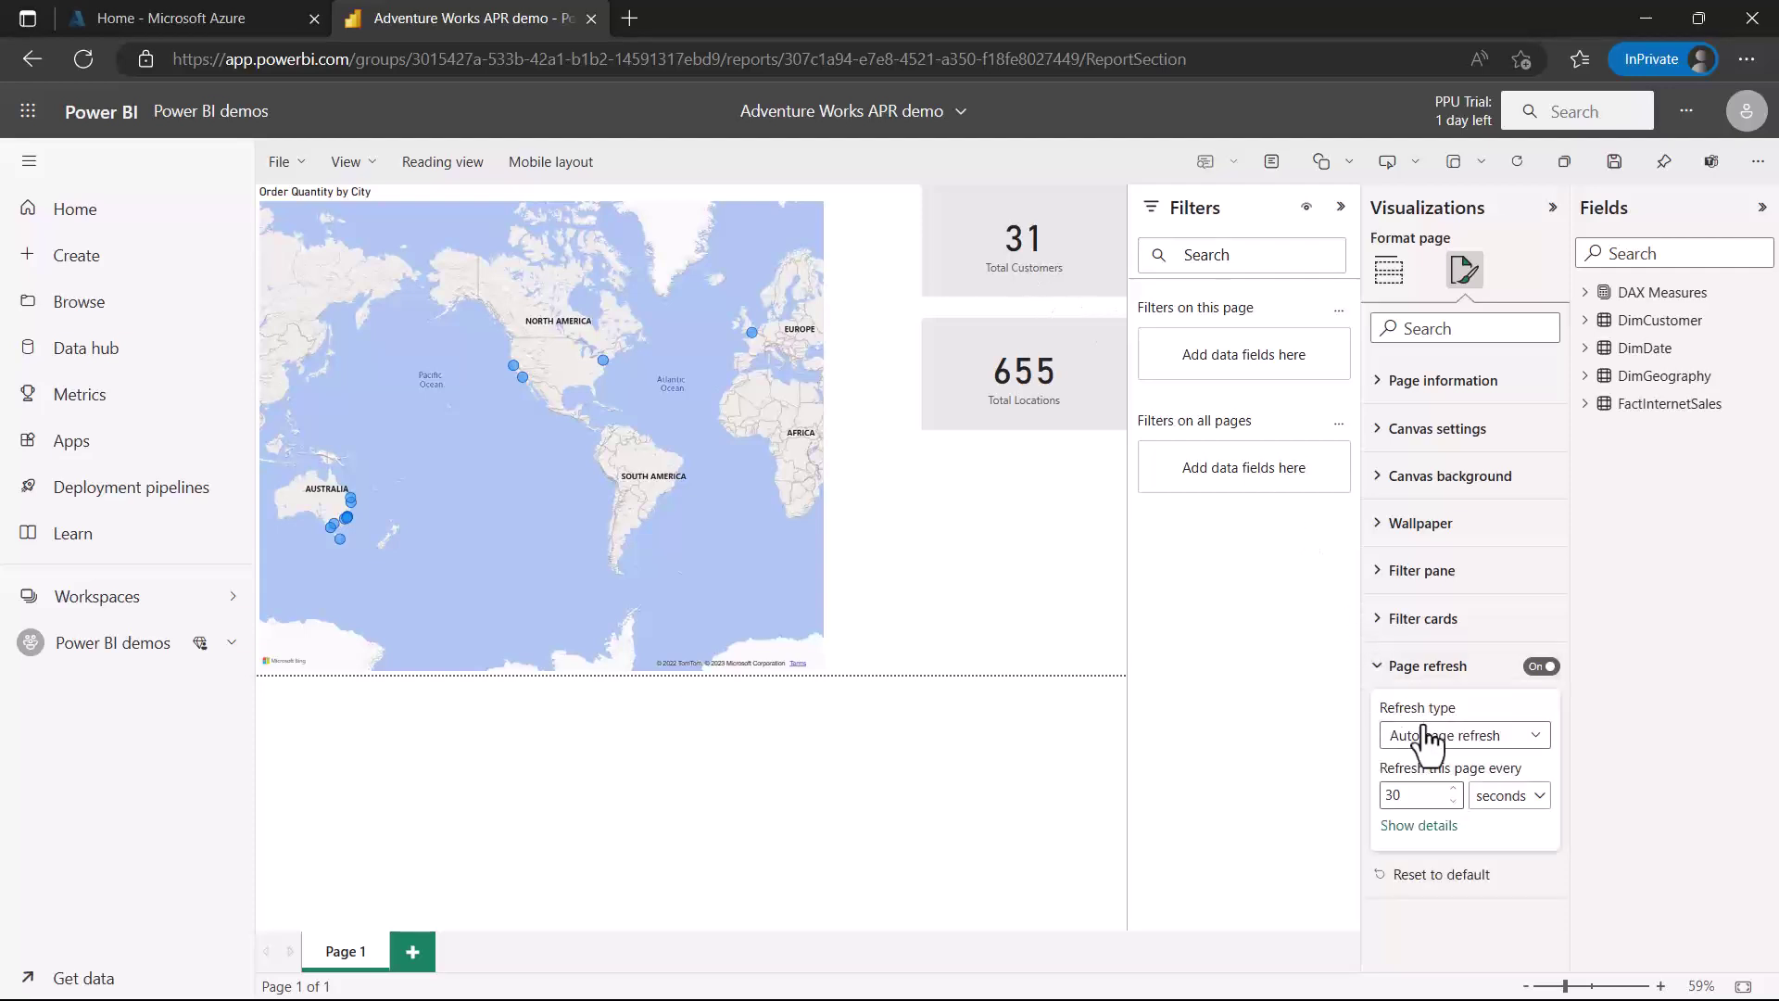
left_click(1415, 827)
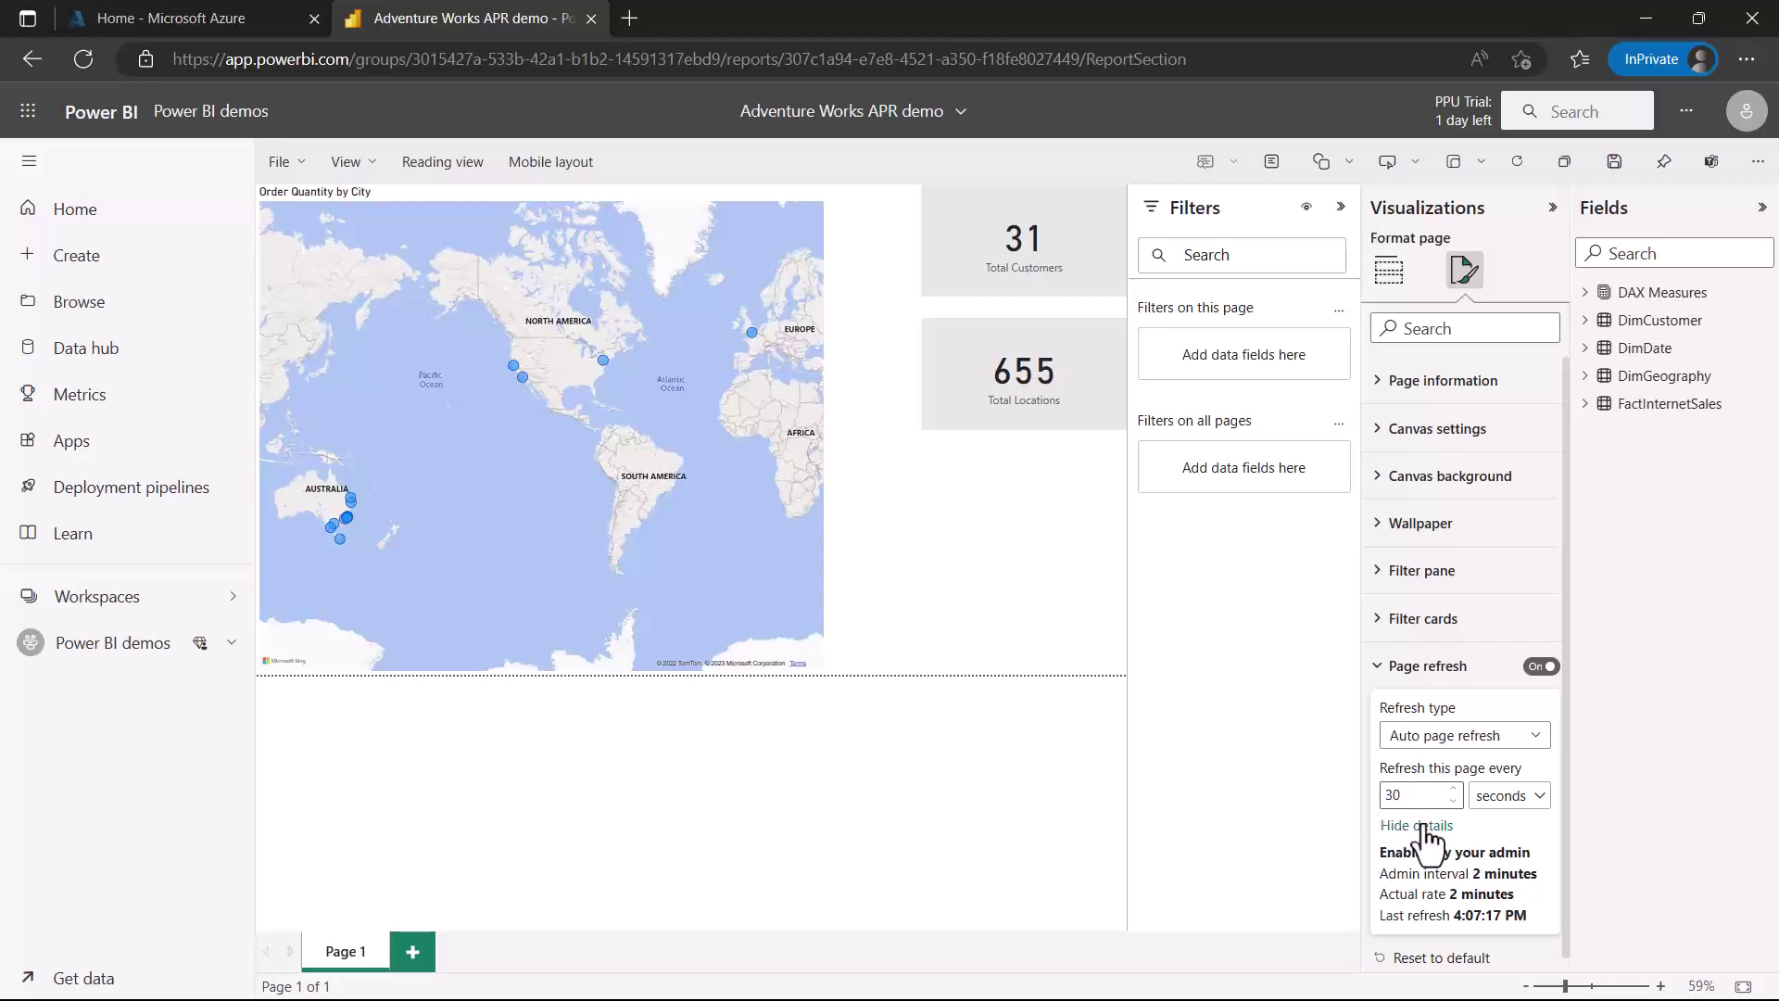
- Switch to Power BI Desktop and record a refresh of all report visuals with the Performance analyzer
key("alt+Tab")
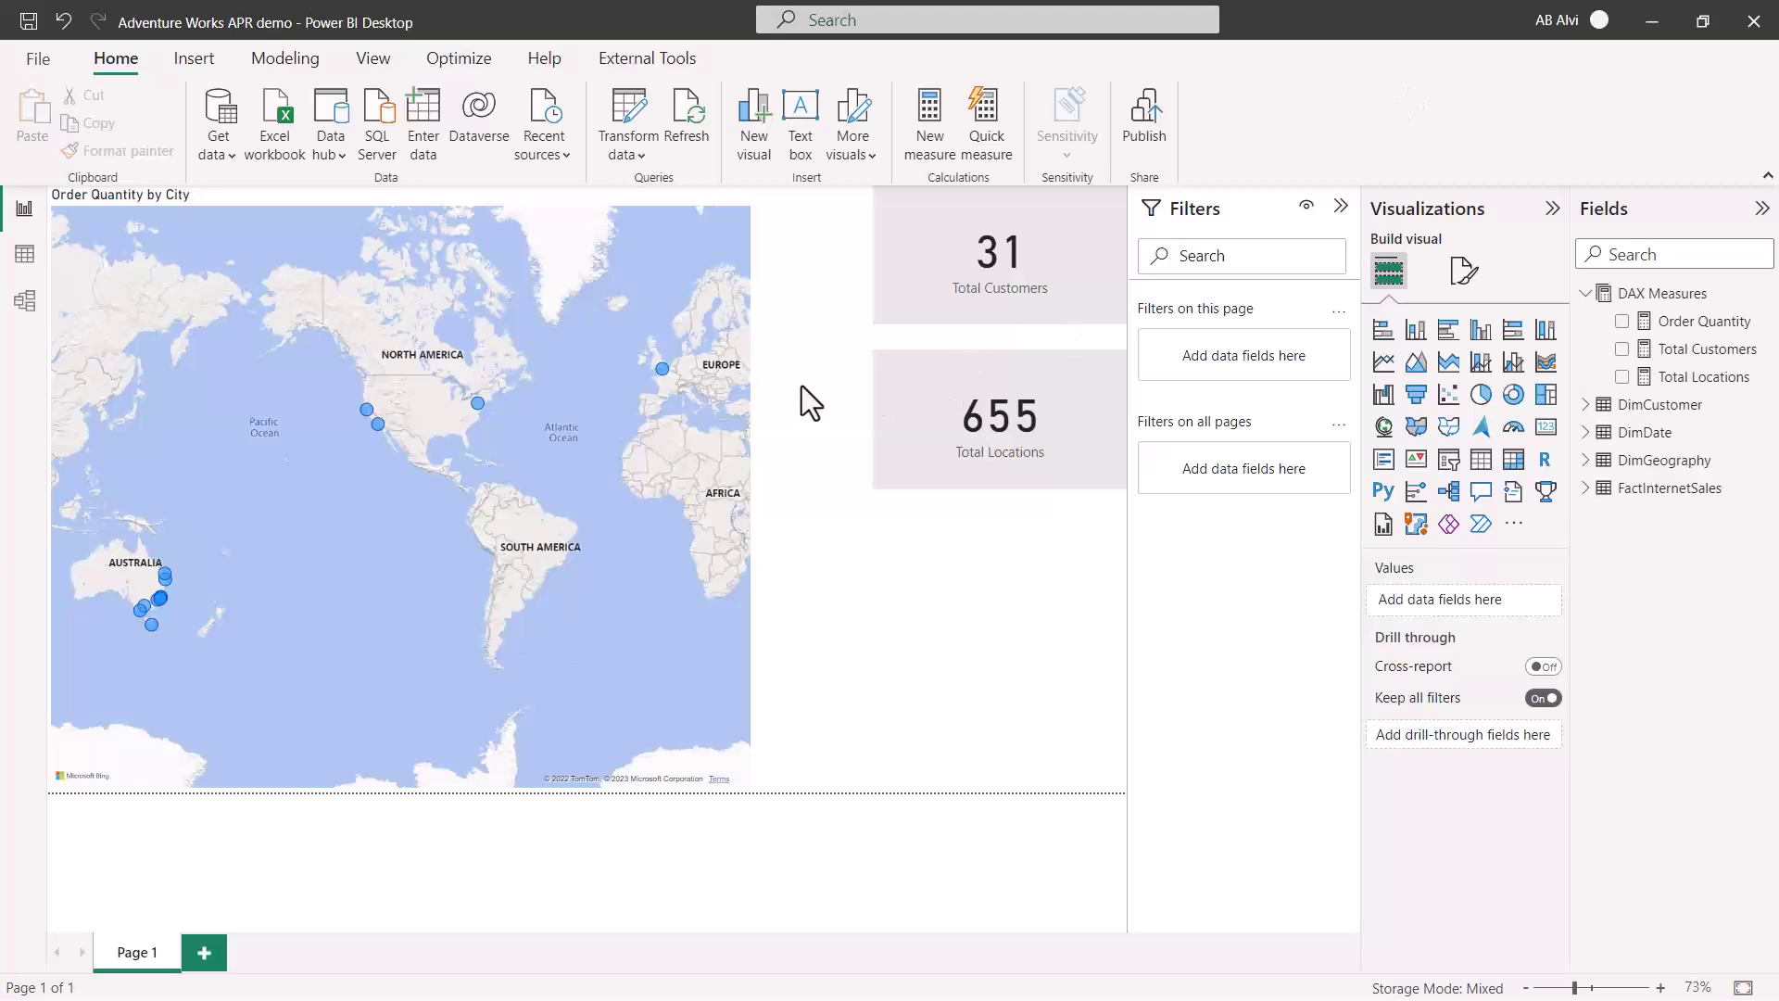
left_click(374, 61)
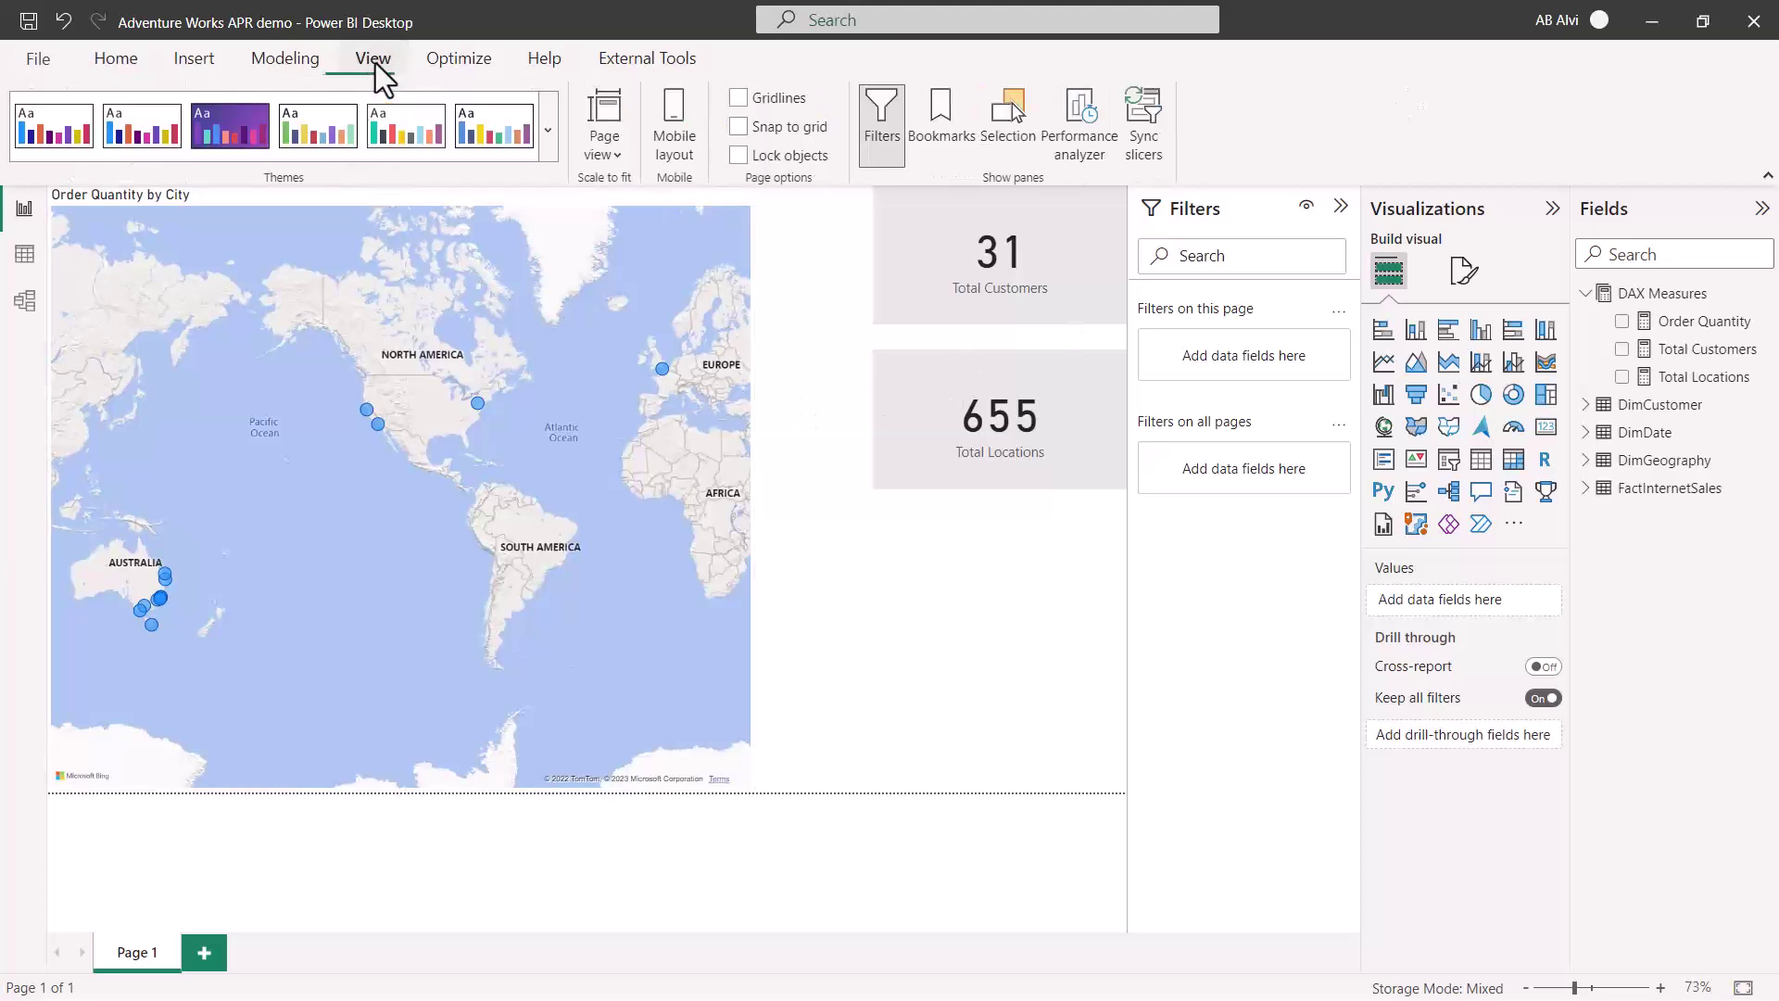
left_click(1084, 113)
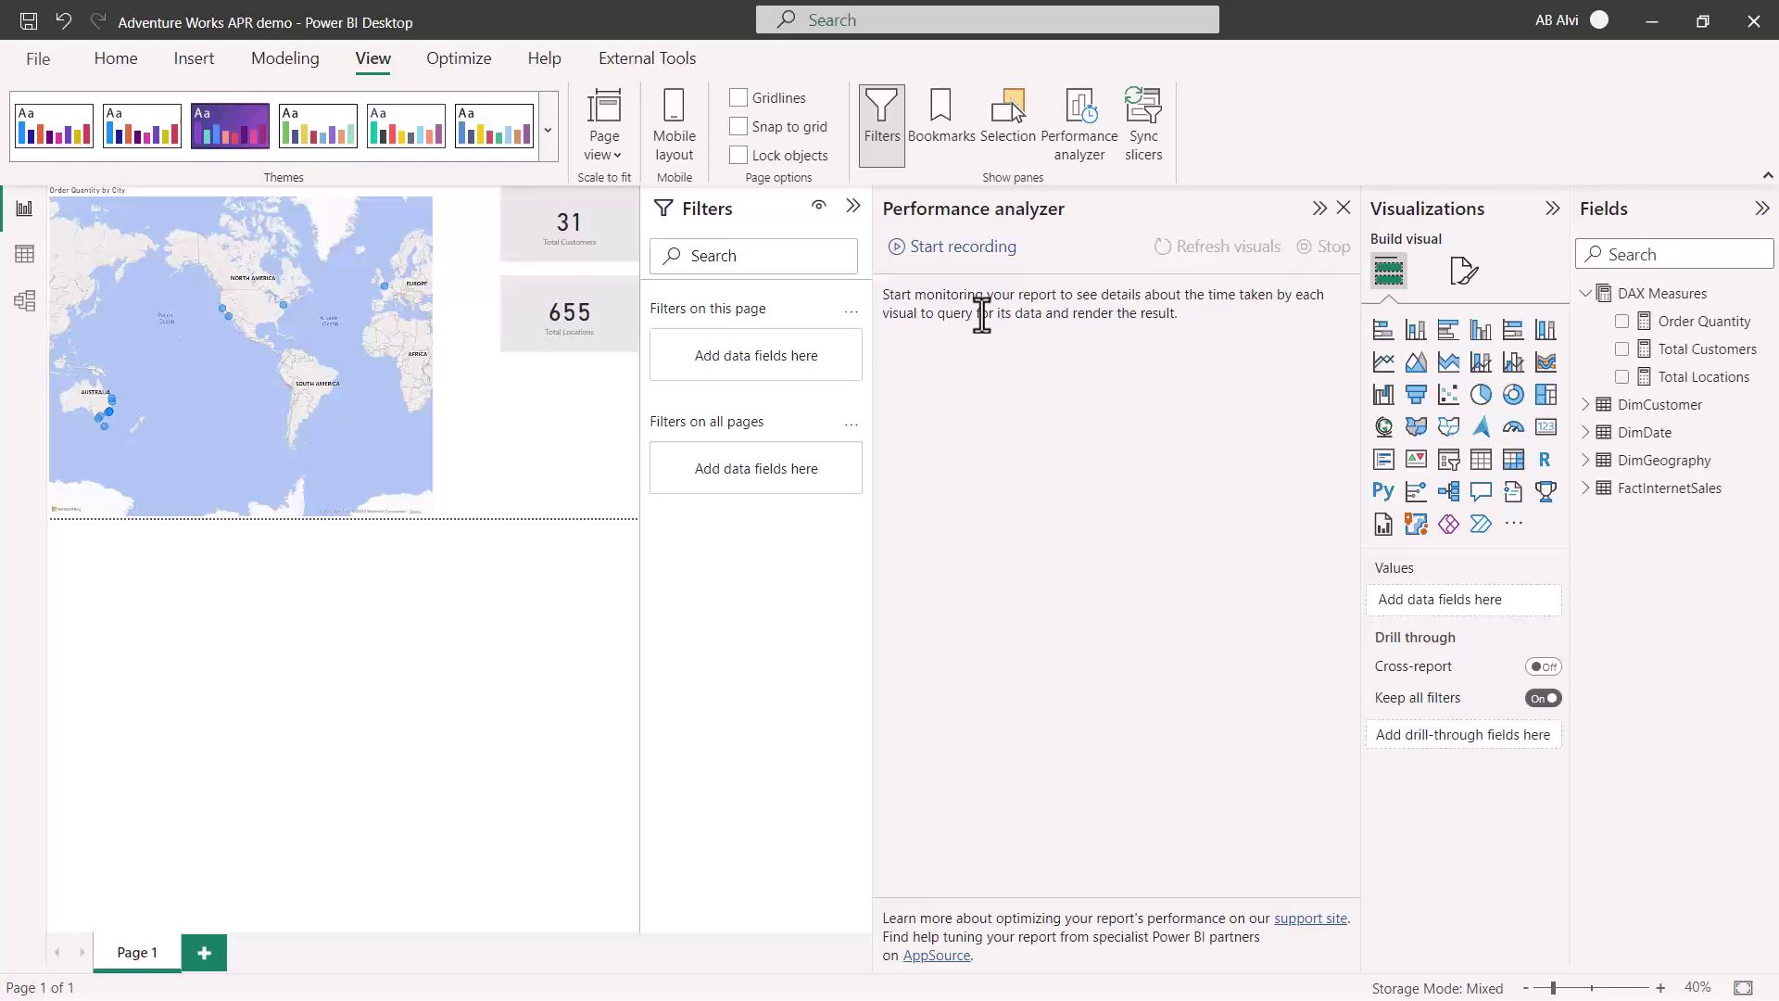
left_click(944, 248)
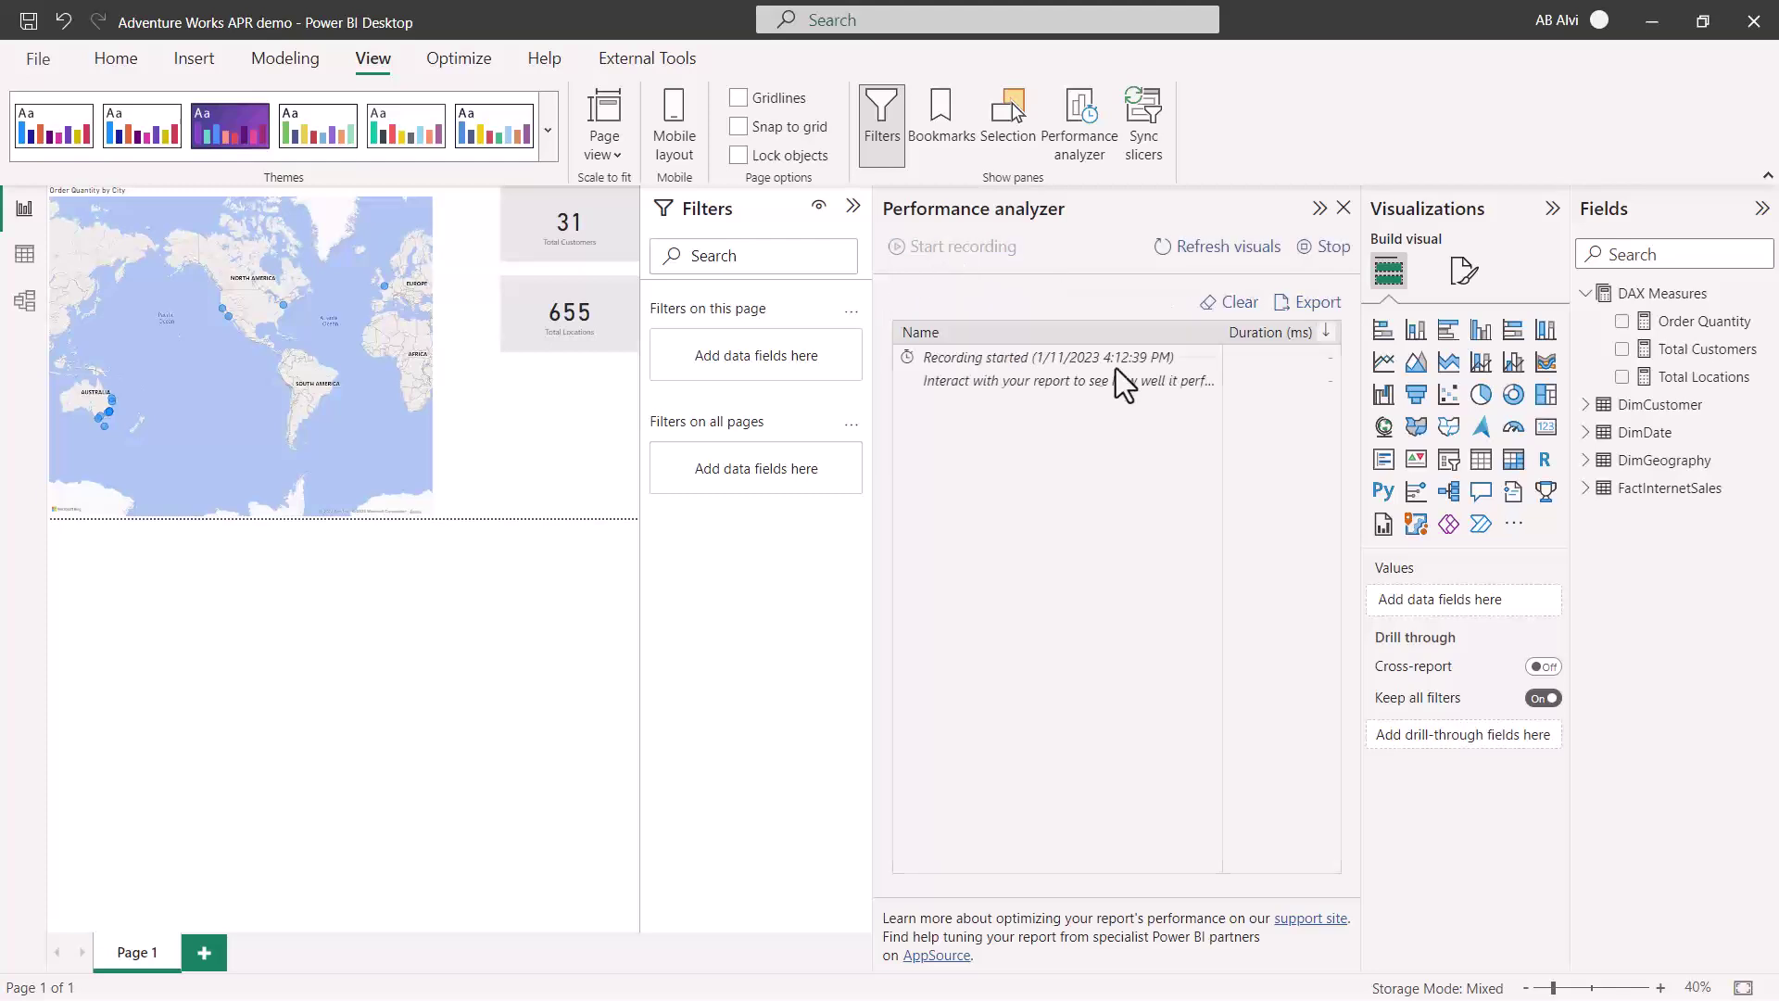
left_click(1204, 248)
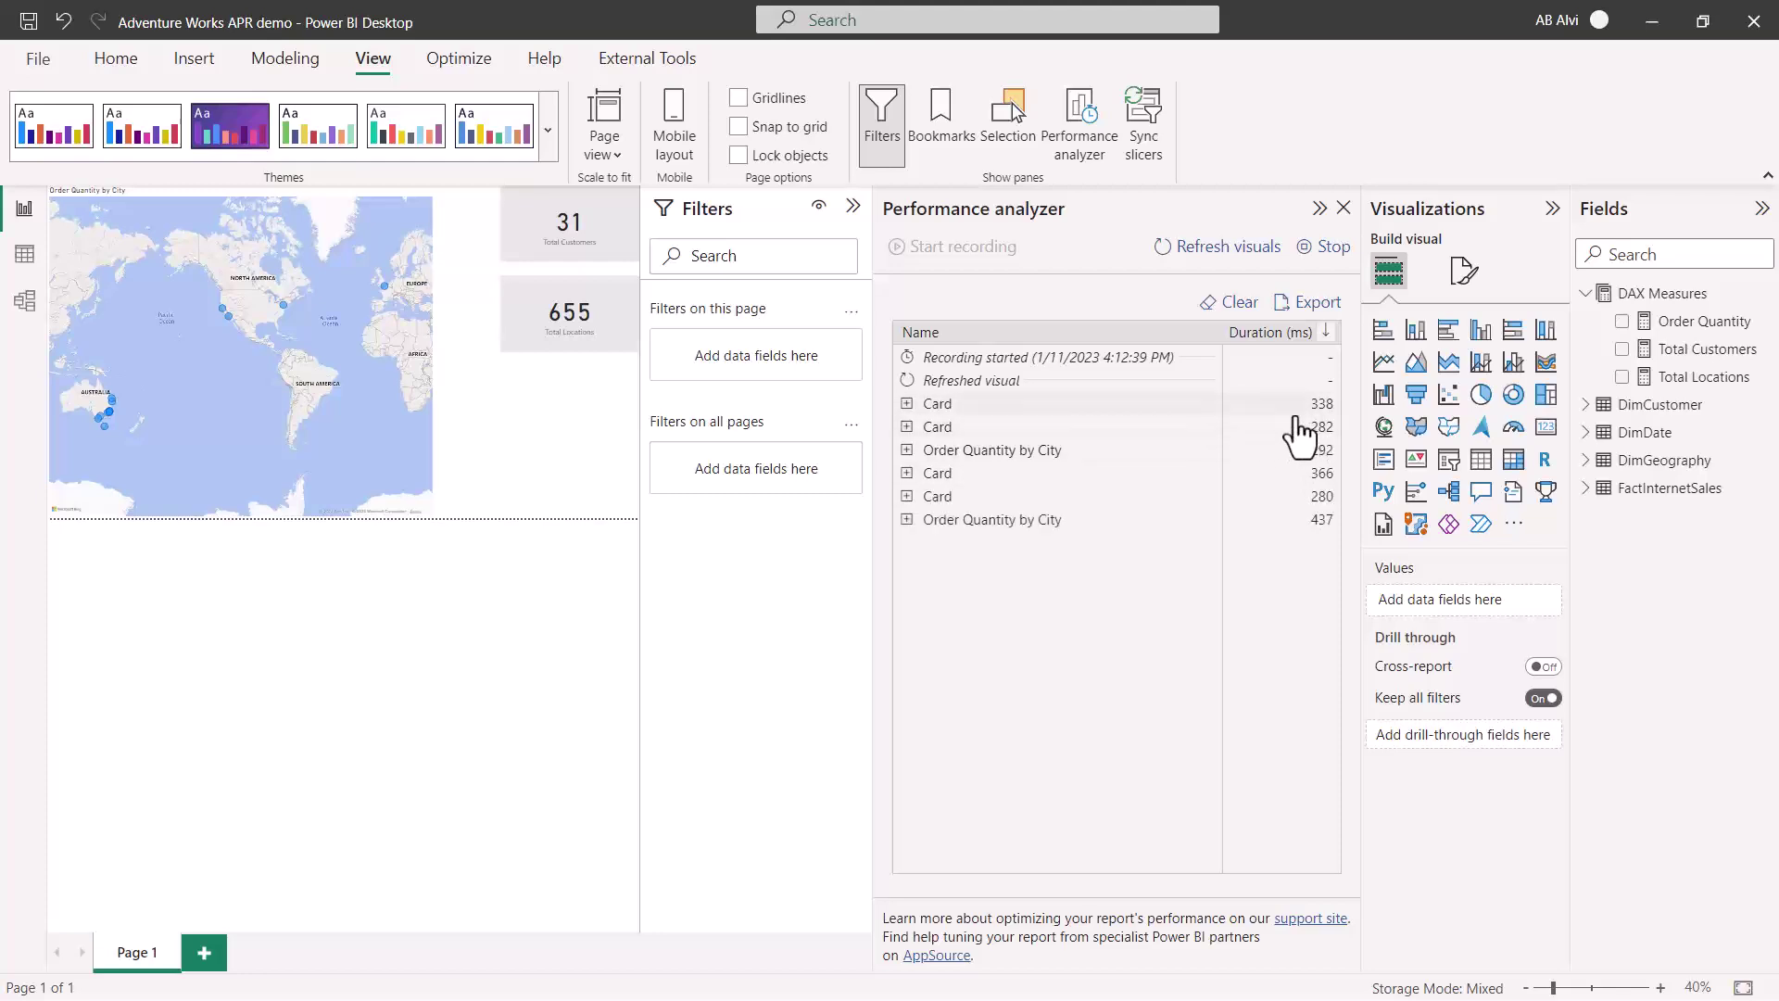
left_click(1323, 248)
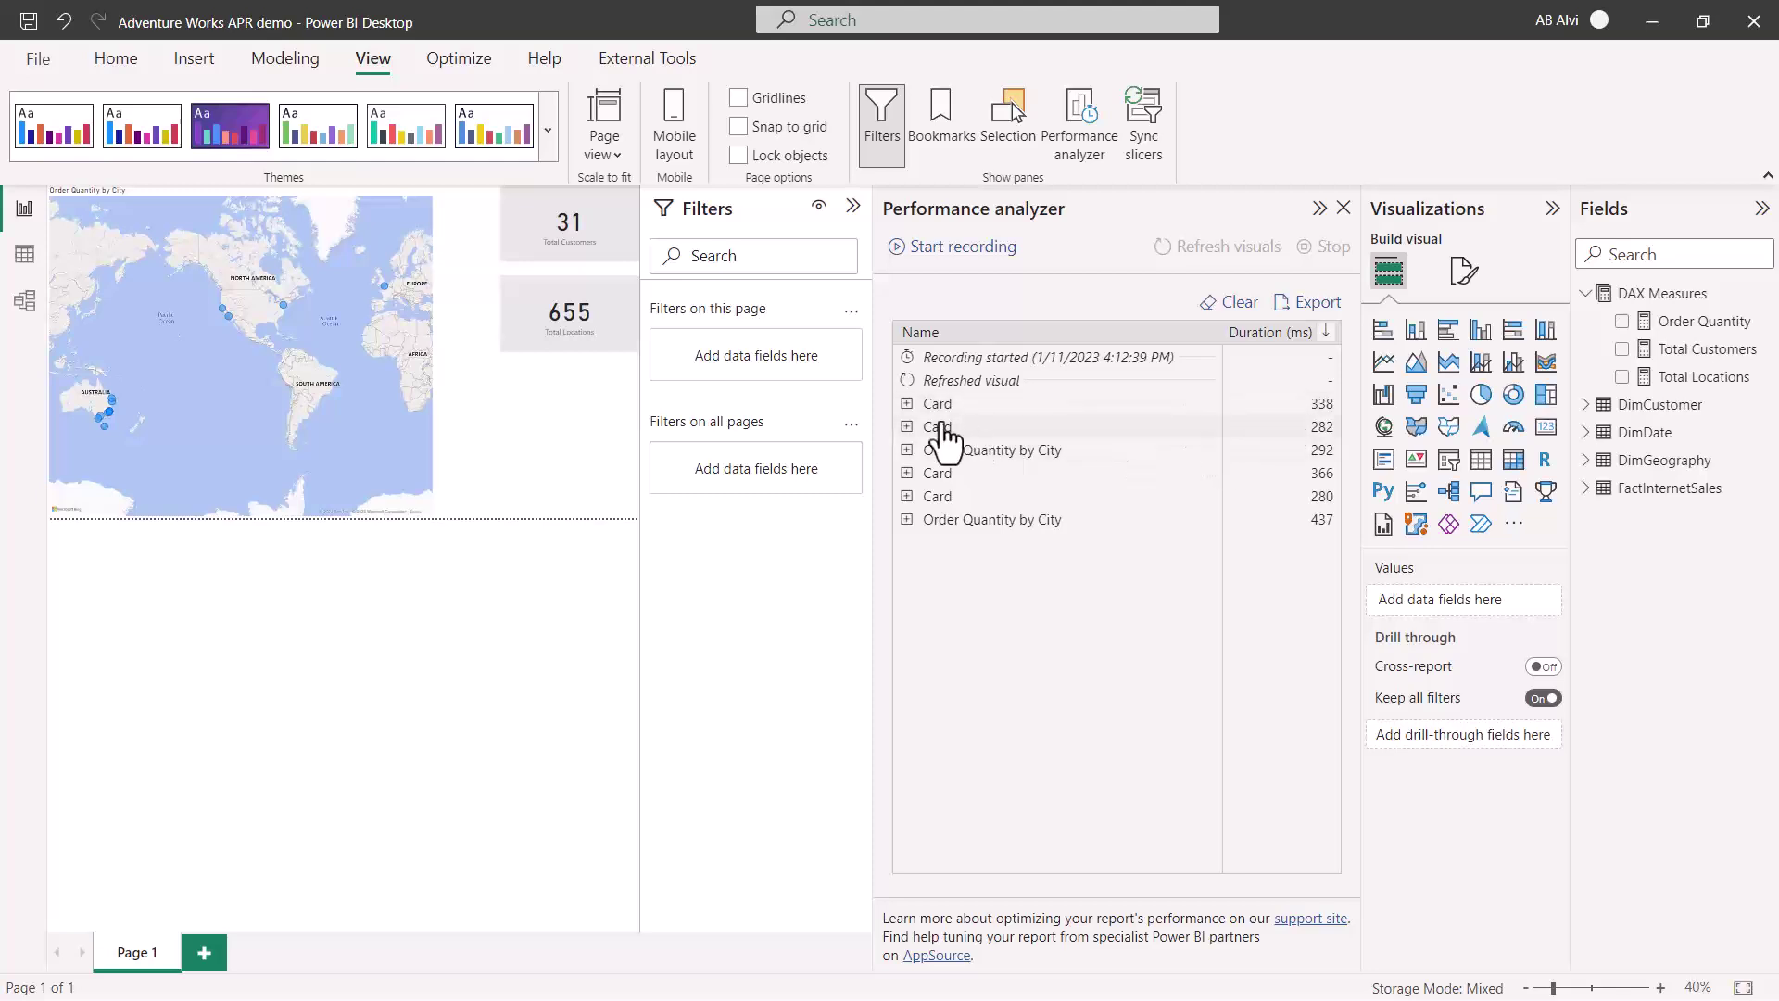
- Inspect the duration breakdown of the first Card entry and close the Performance analyzer
left_click(908, 404)
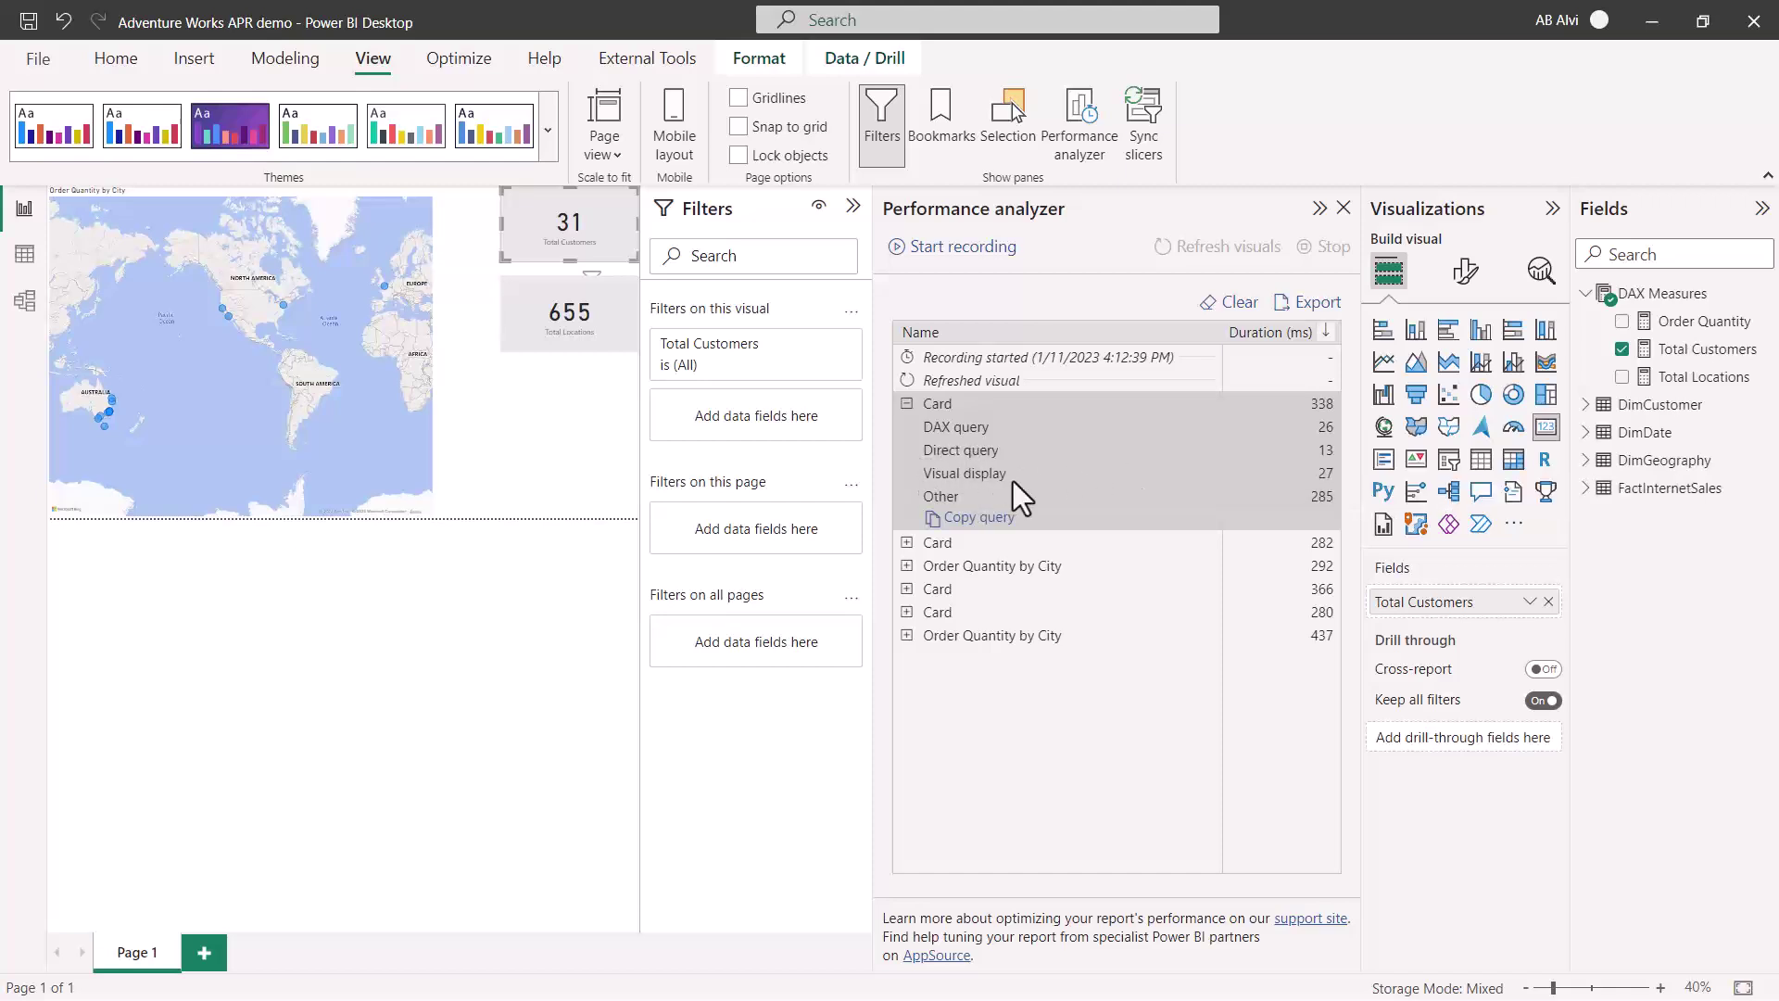
mouse_move(928, 424)
left_click(1342, 210)
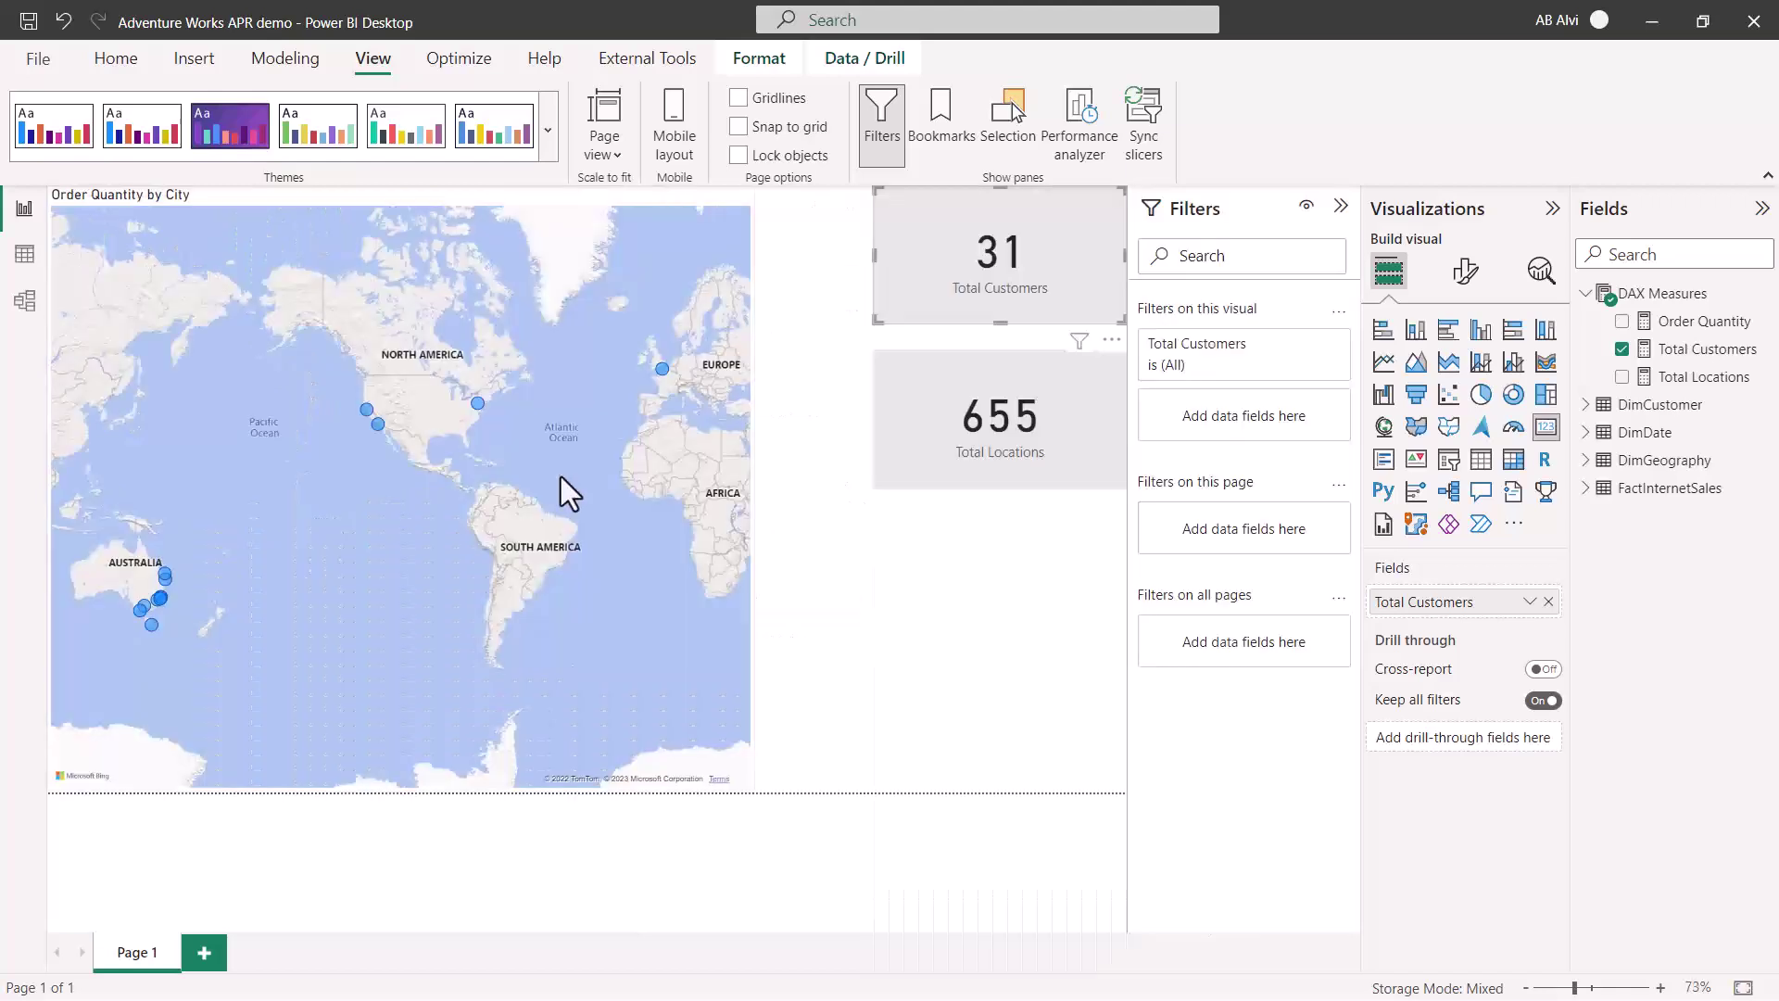
- Deselect the Total Customers card and show the page refresh settings of the report page
left_click(803, 489)
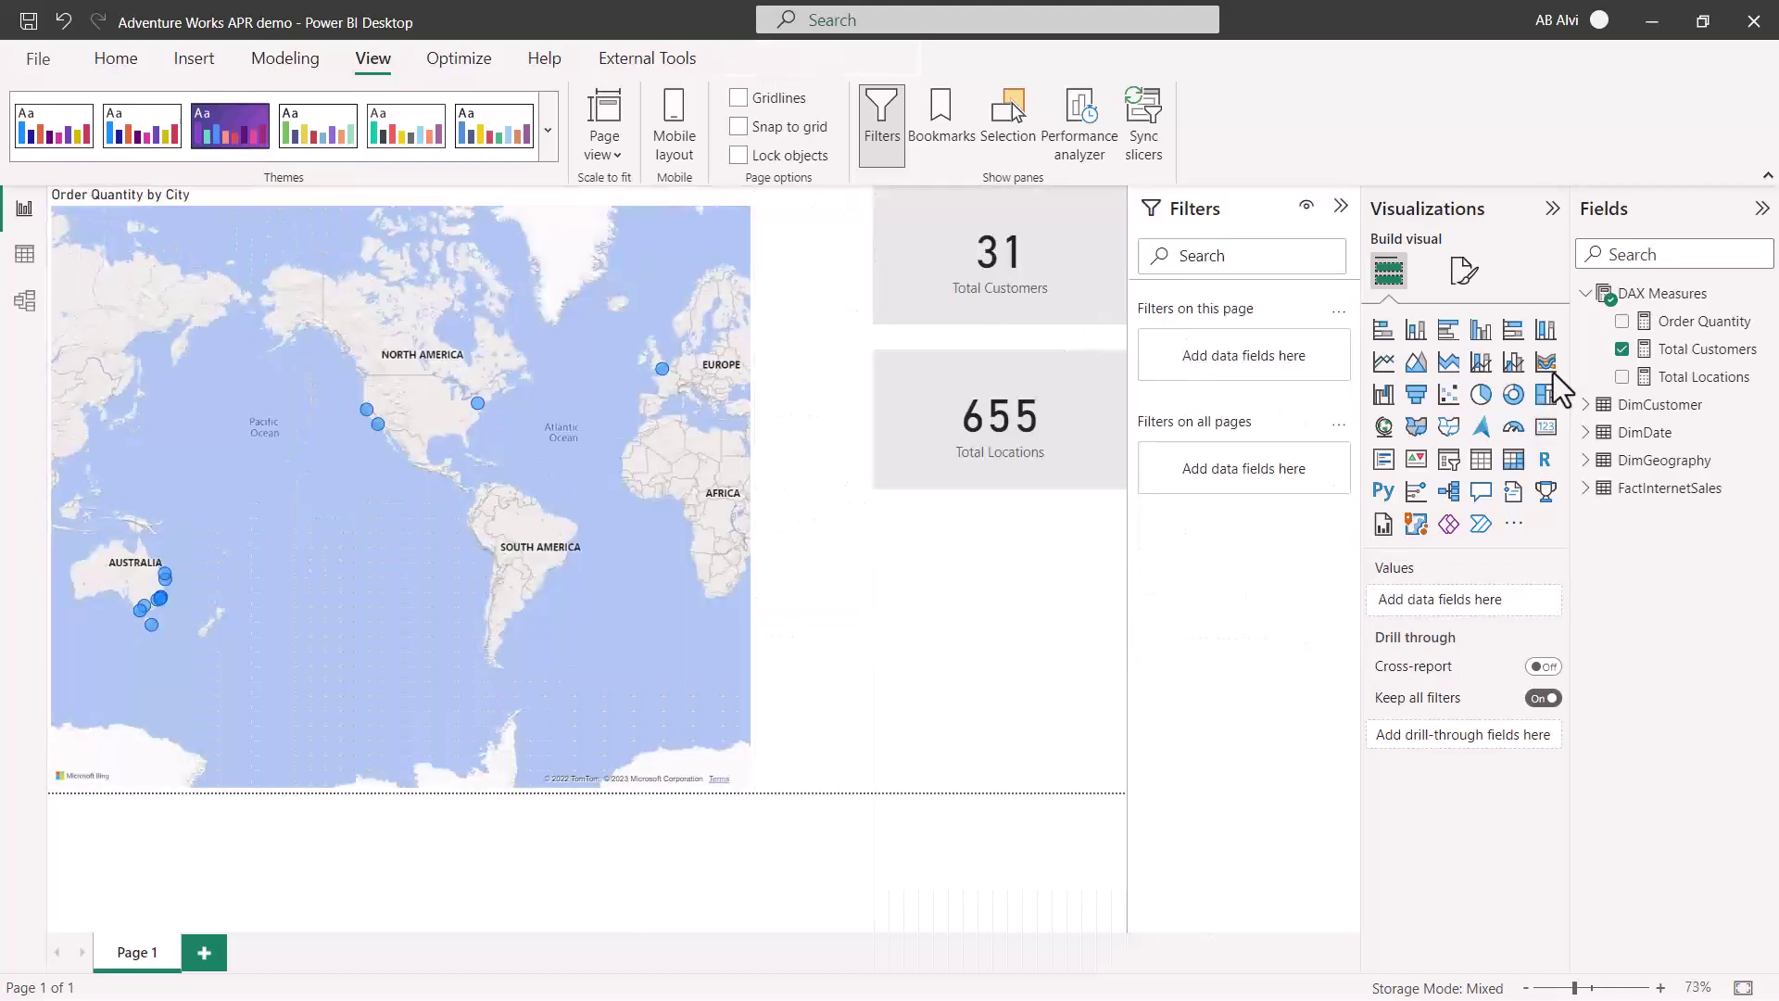
left_click(1465, 271)
left_click(1379, 666)
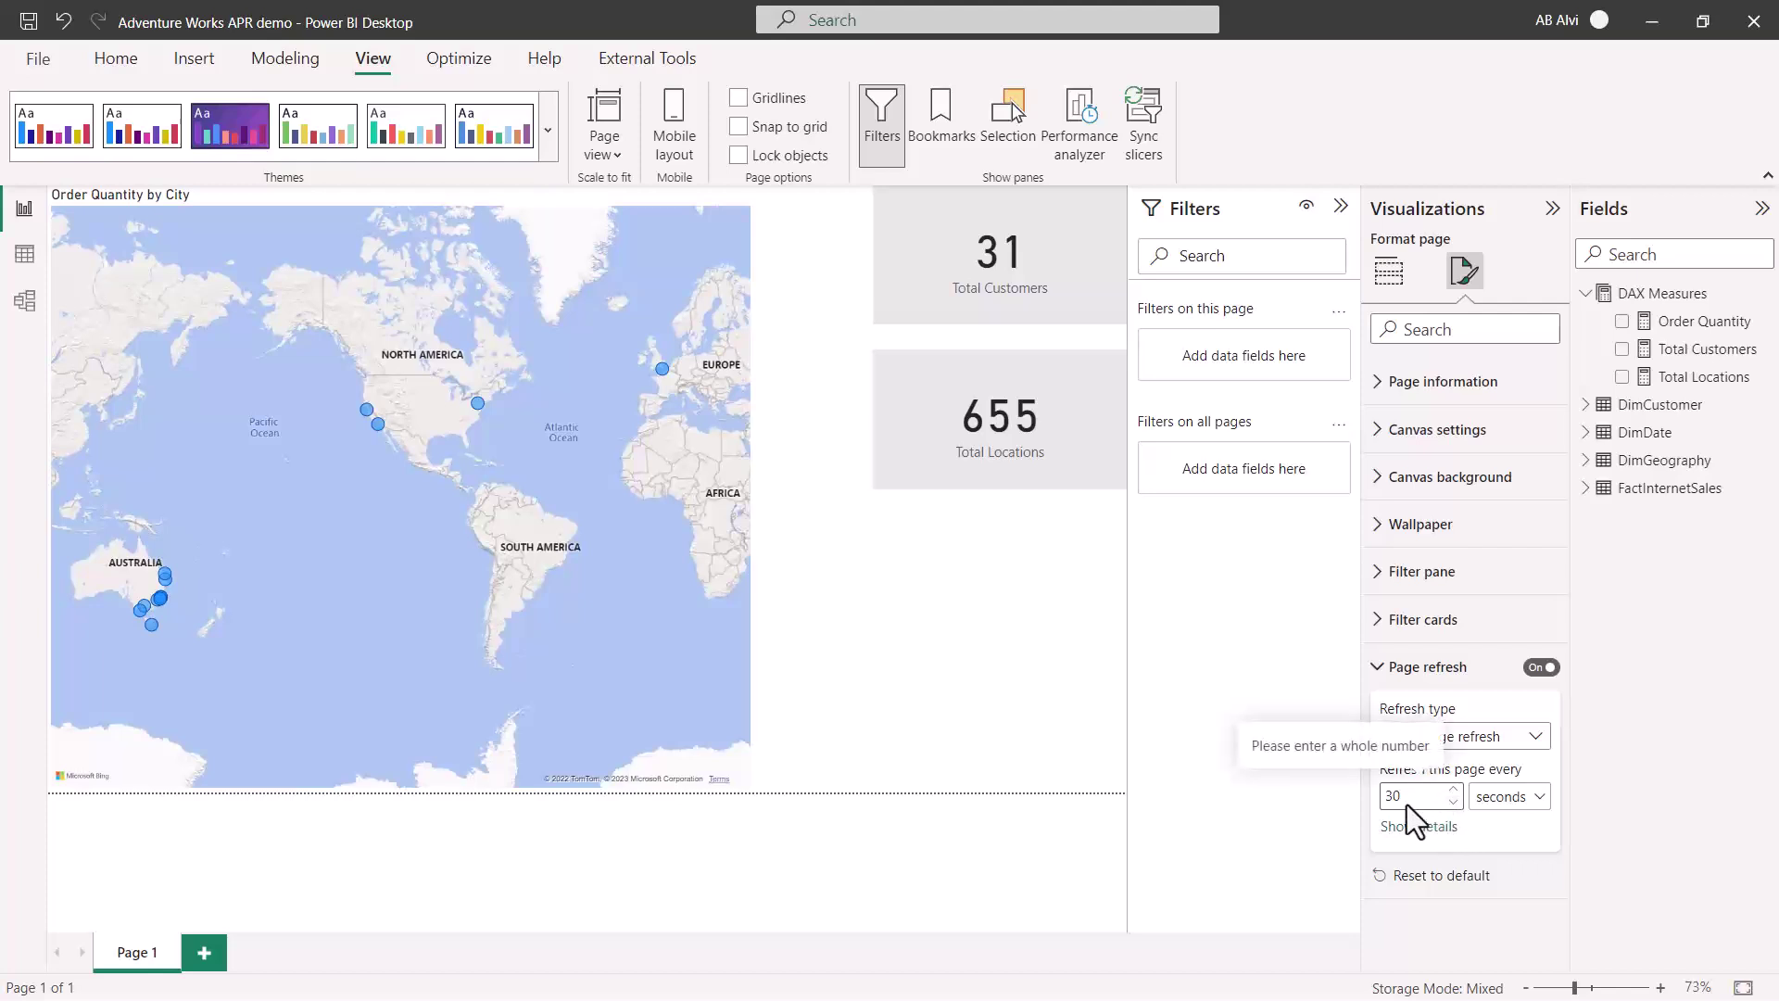
mouse_move(1121, 334)
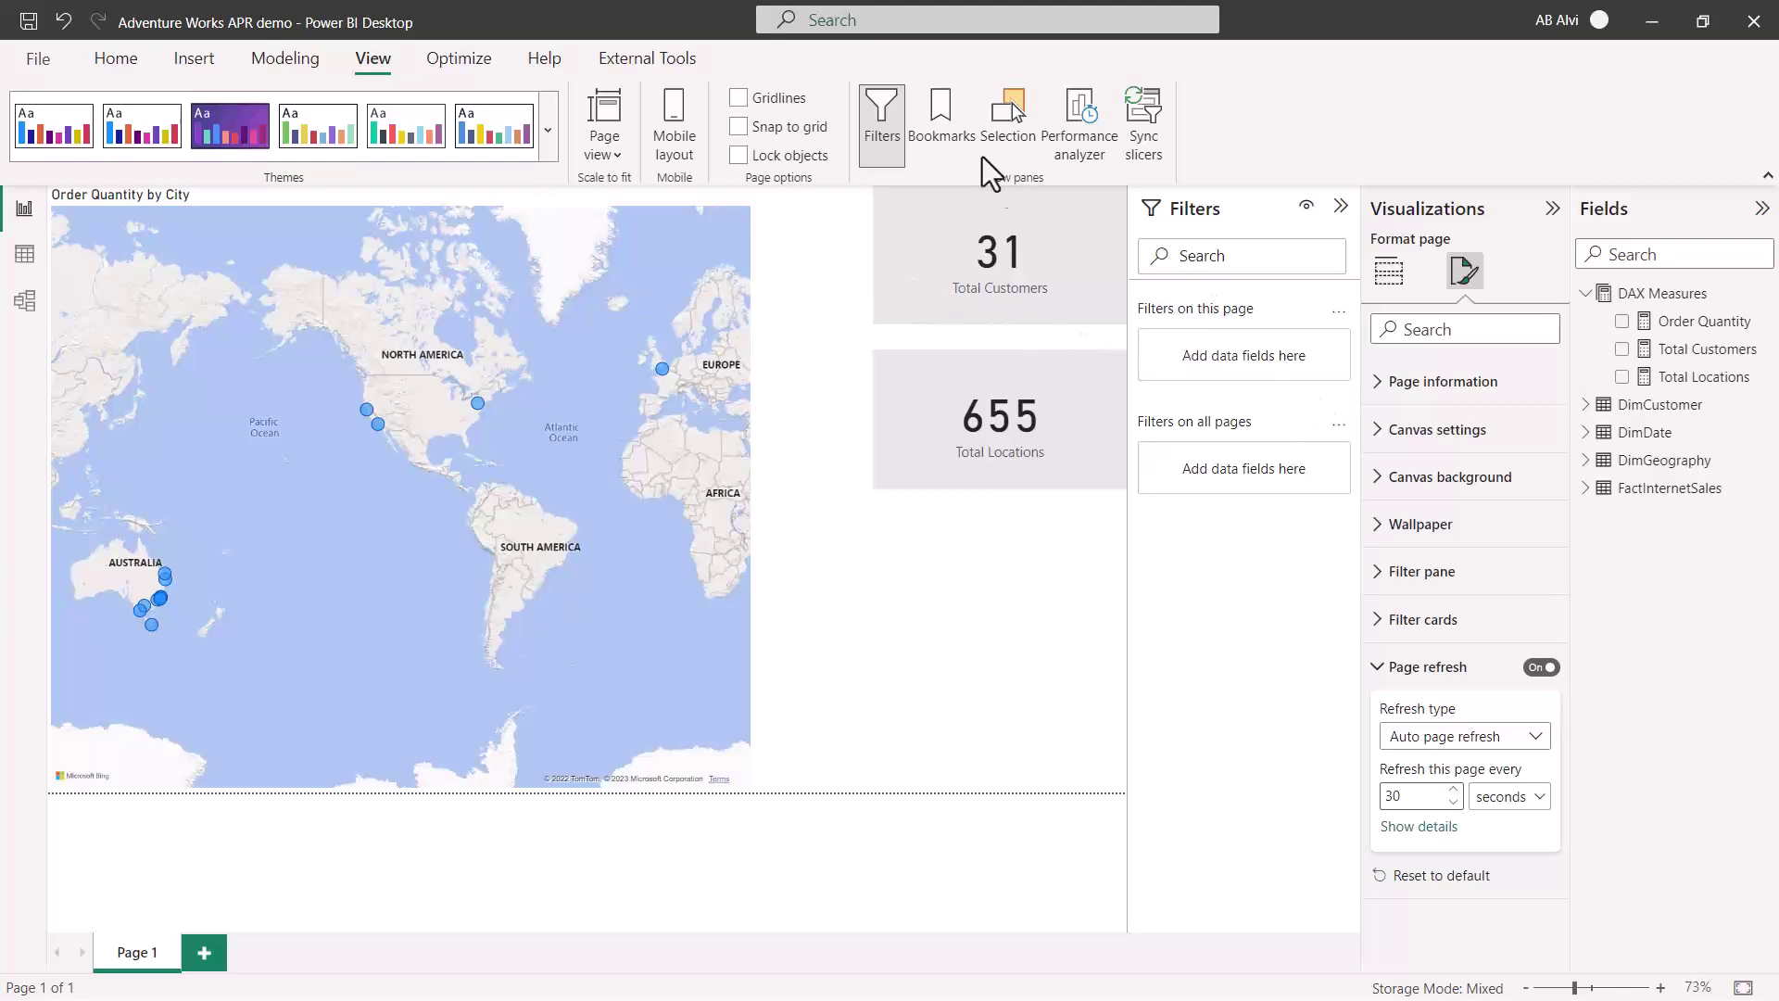
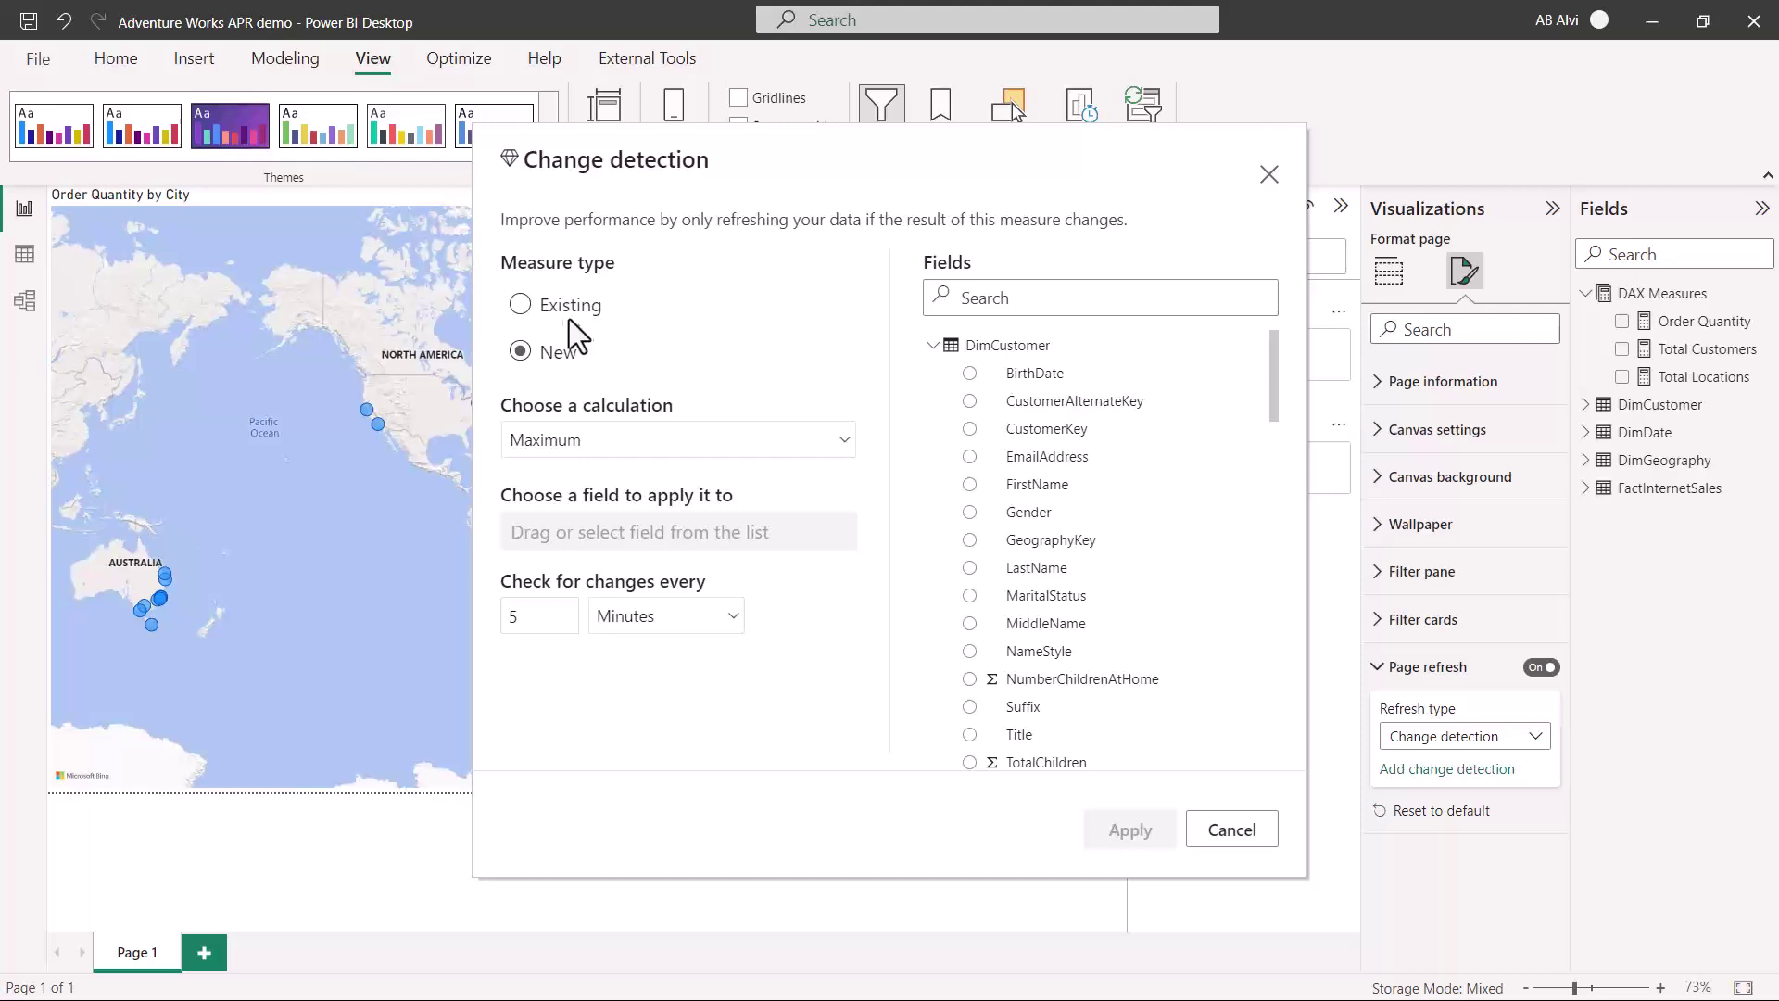
- Base the change detection on an existing measure and choose Total Customers from the DAX Measures table
left_click(521, 306)
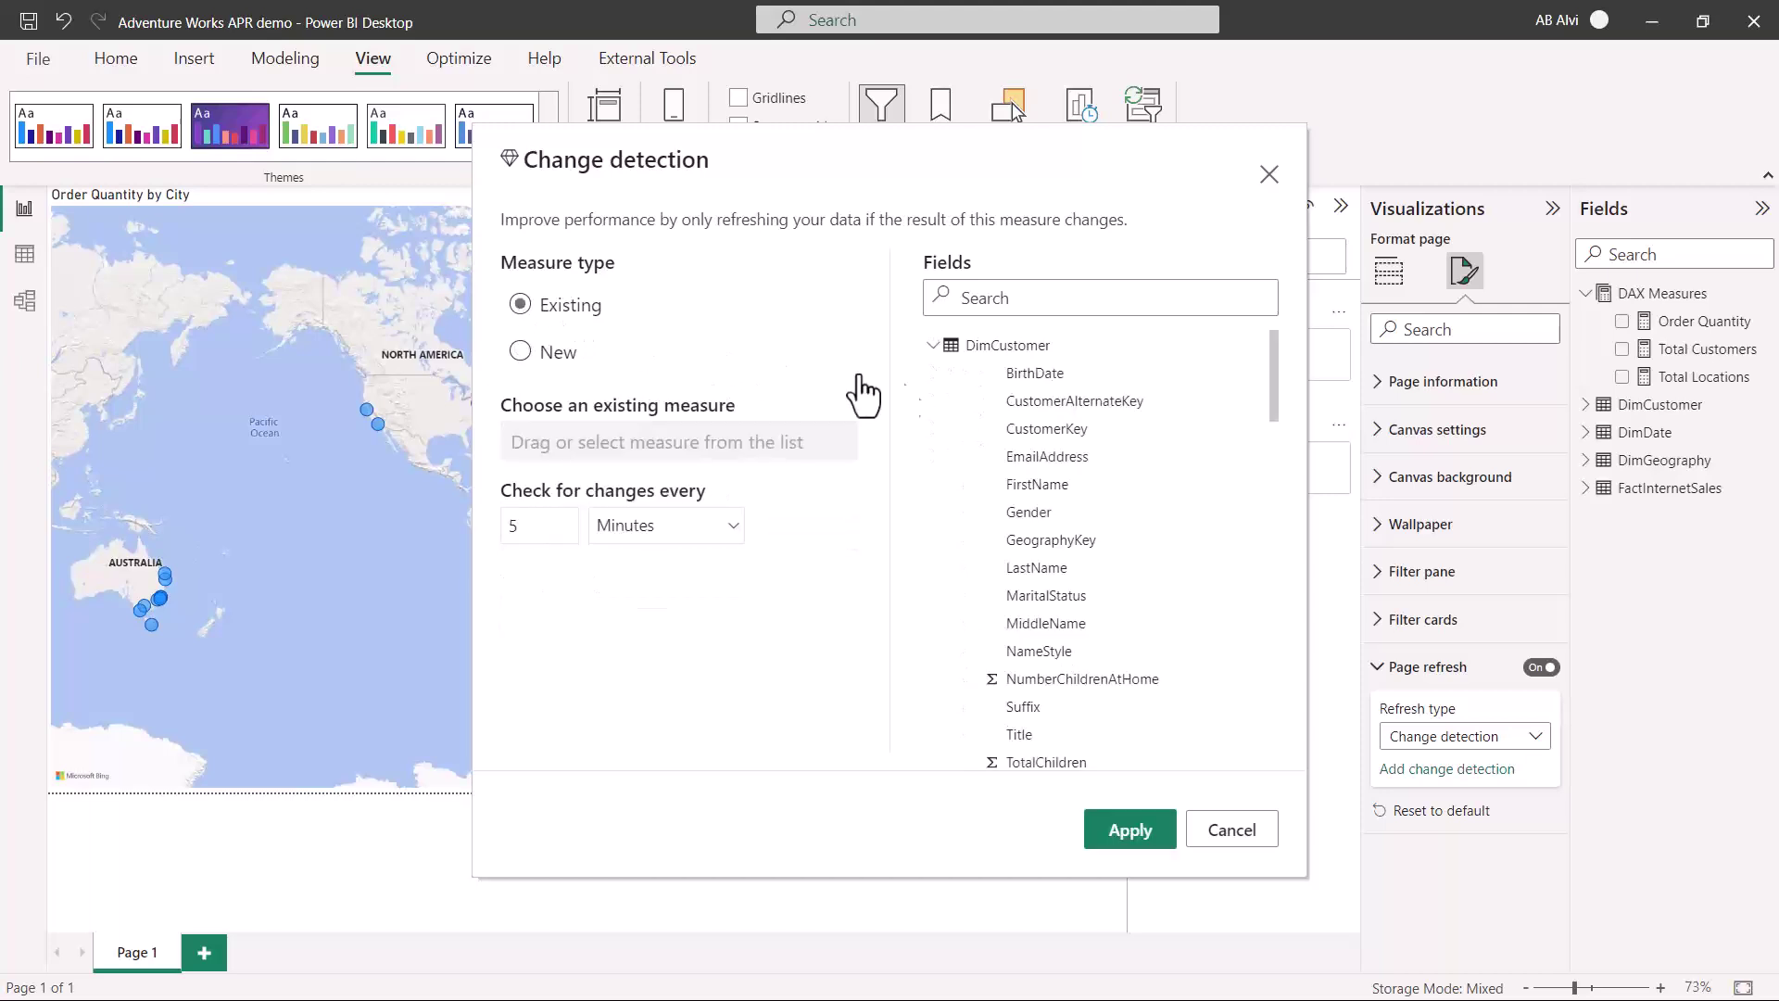
left_click(933, 346)
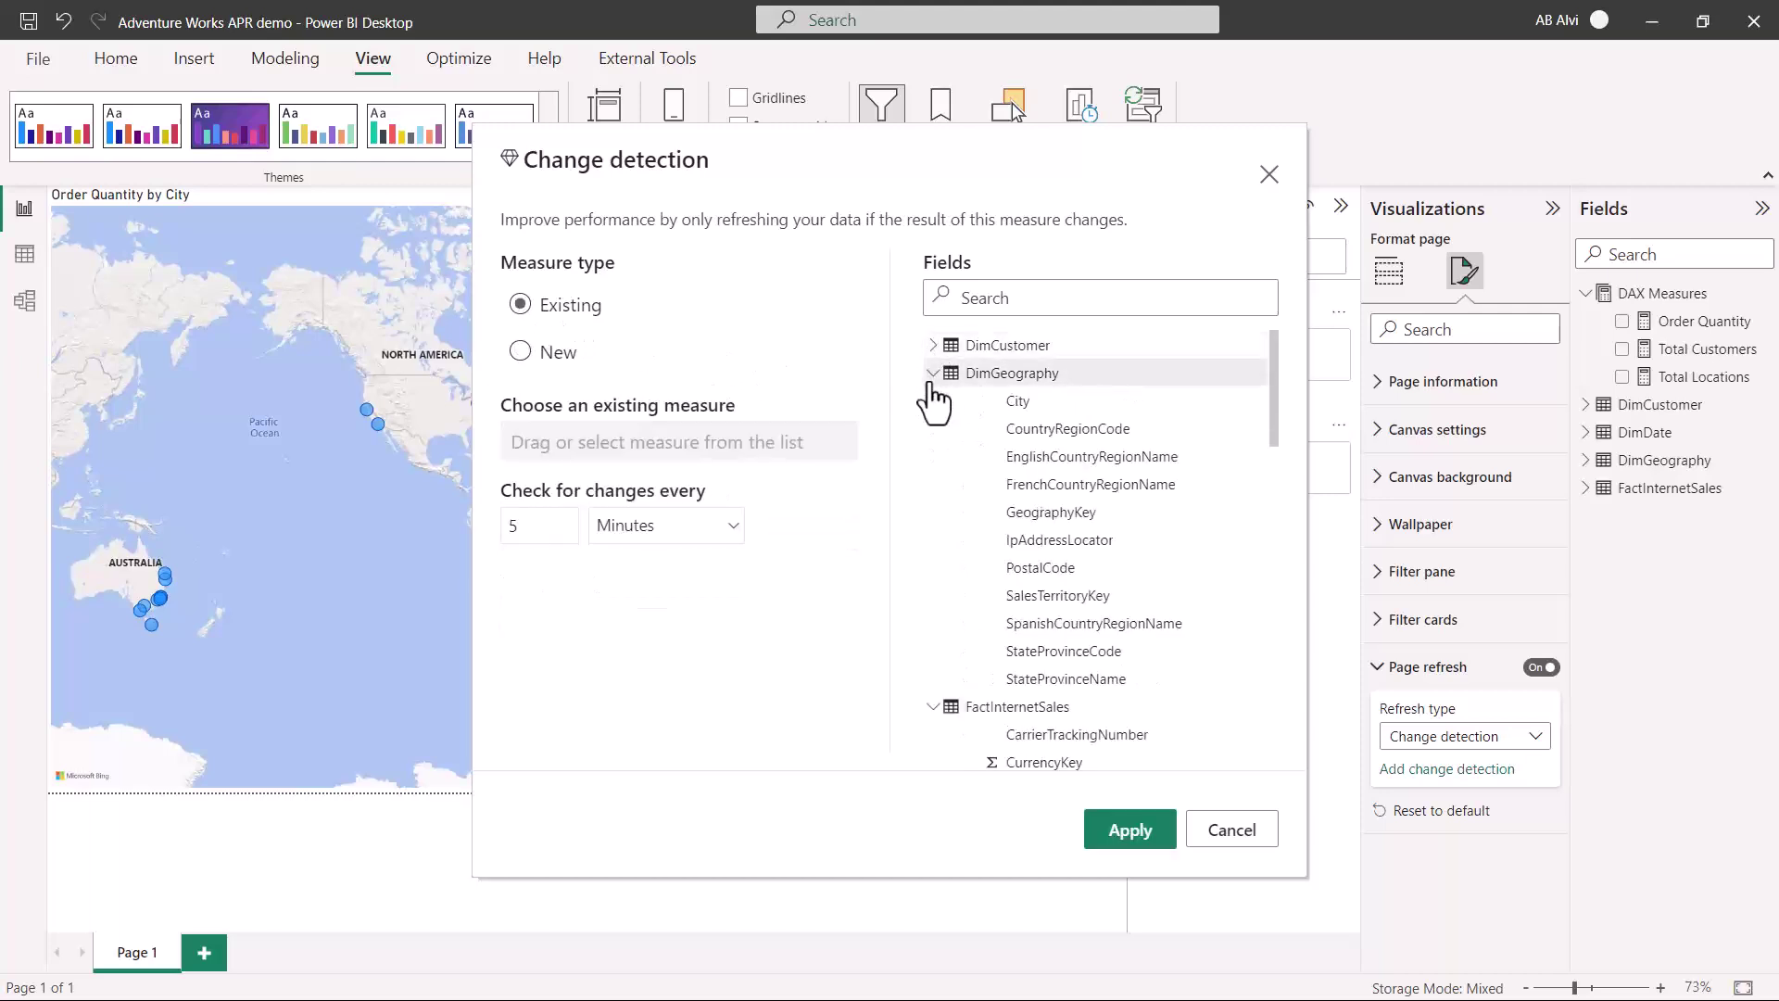
left_click(932, 374)
left_click(933, 401)
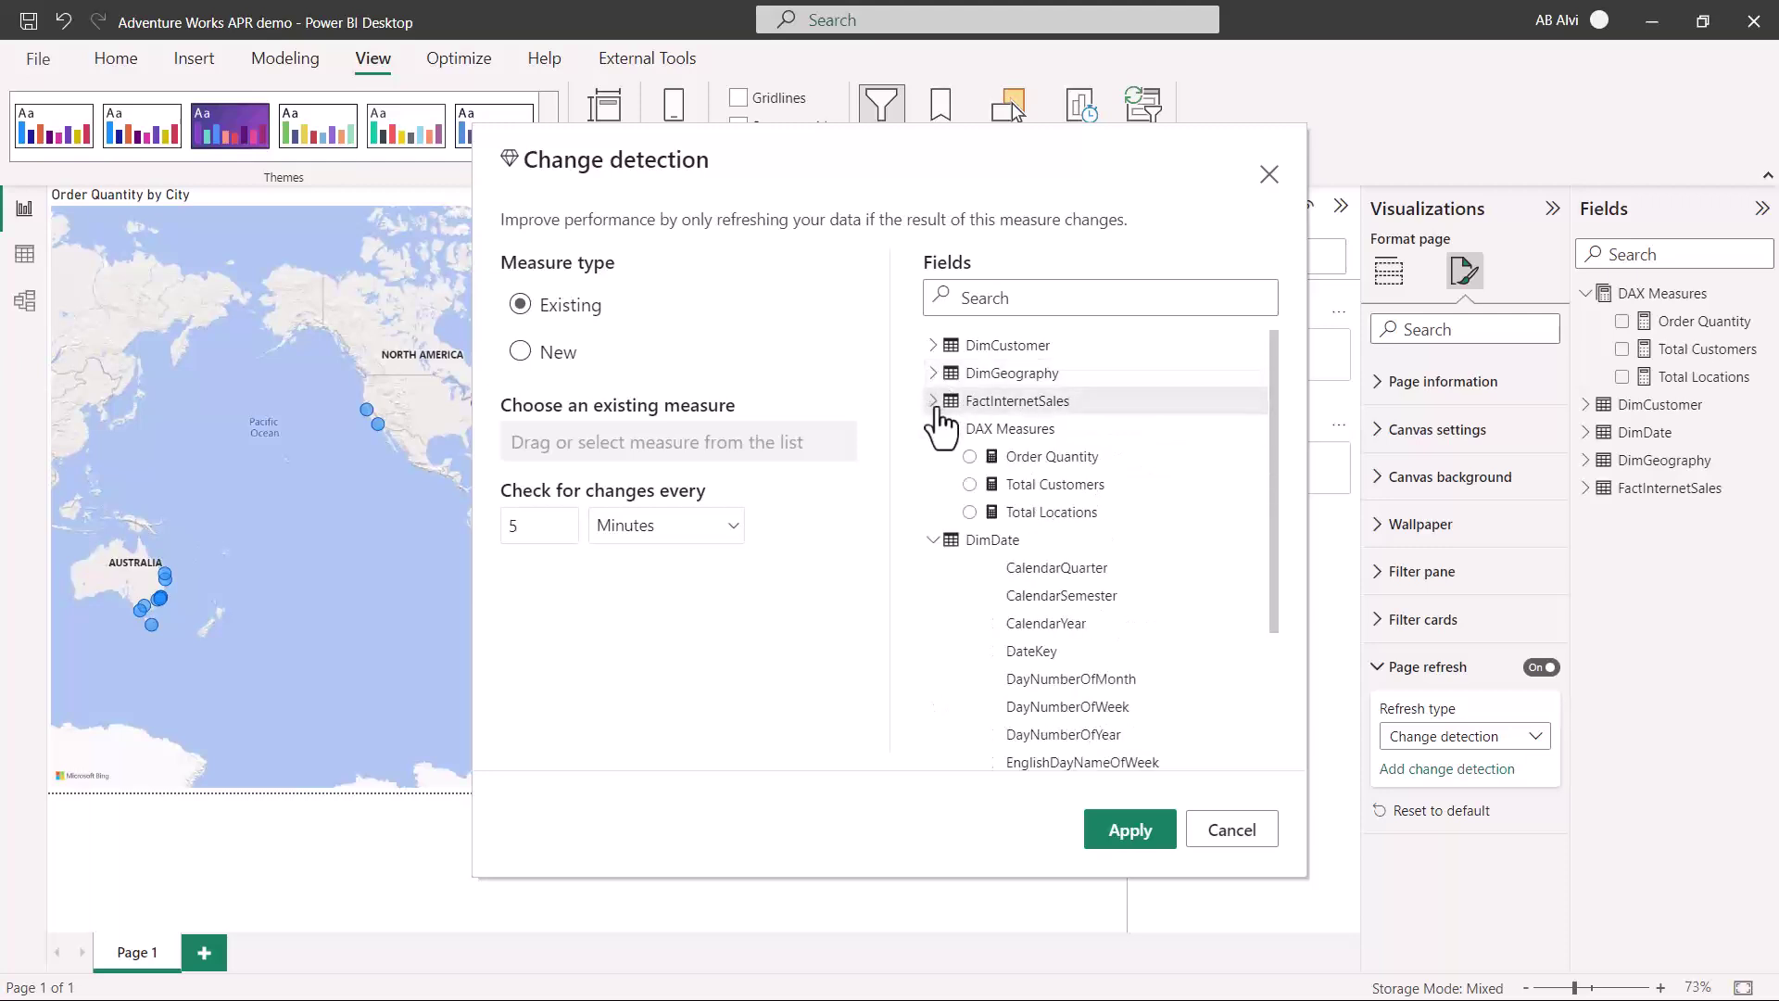
left_click(933, 540)
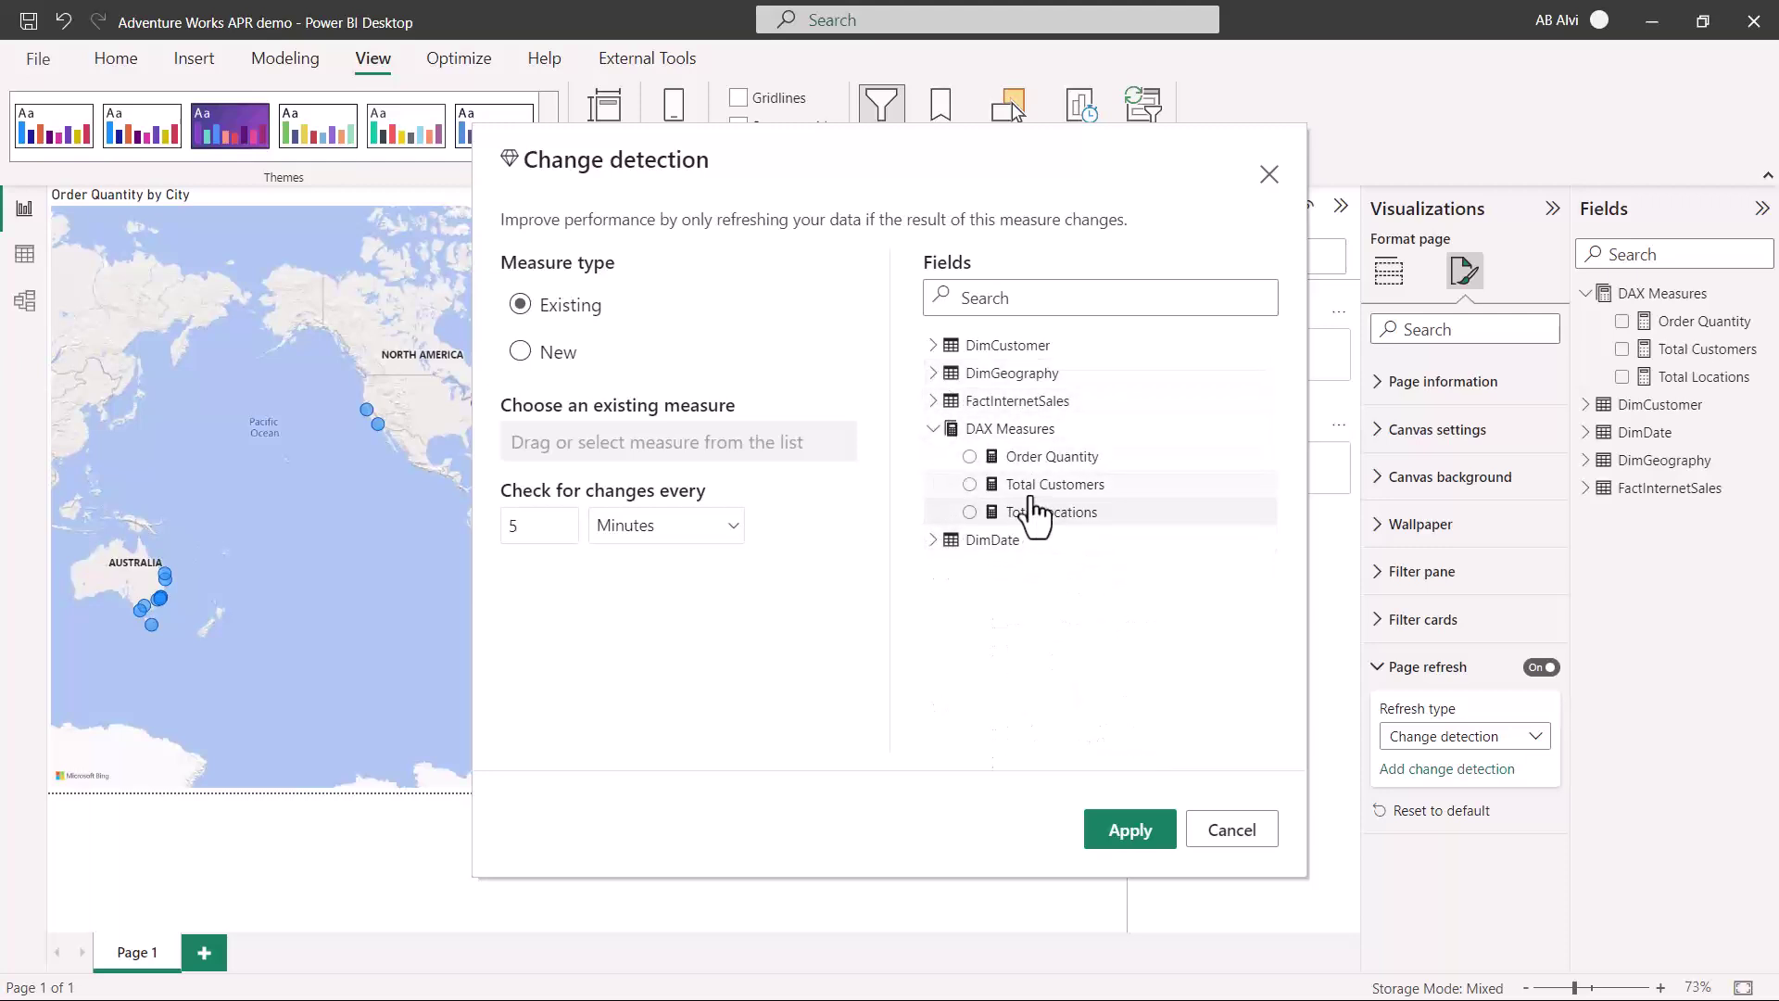
left_click(969, 484)
left_click(975, 490)
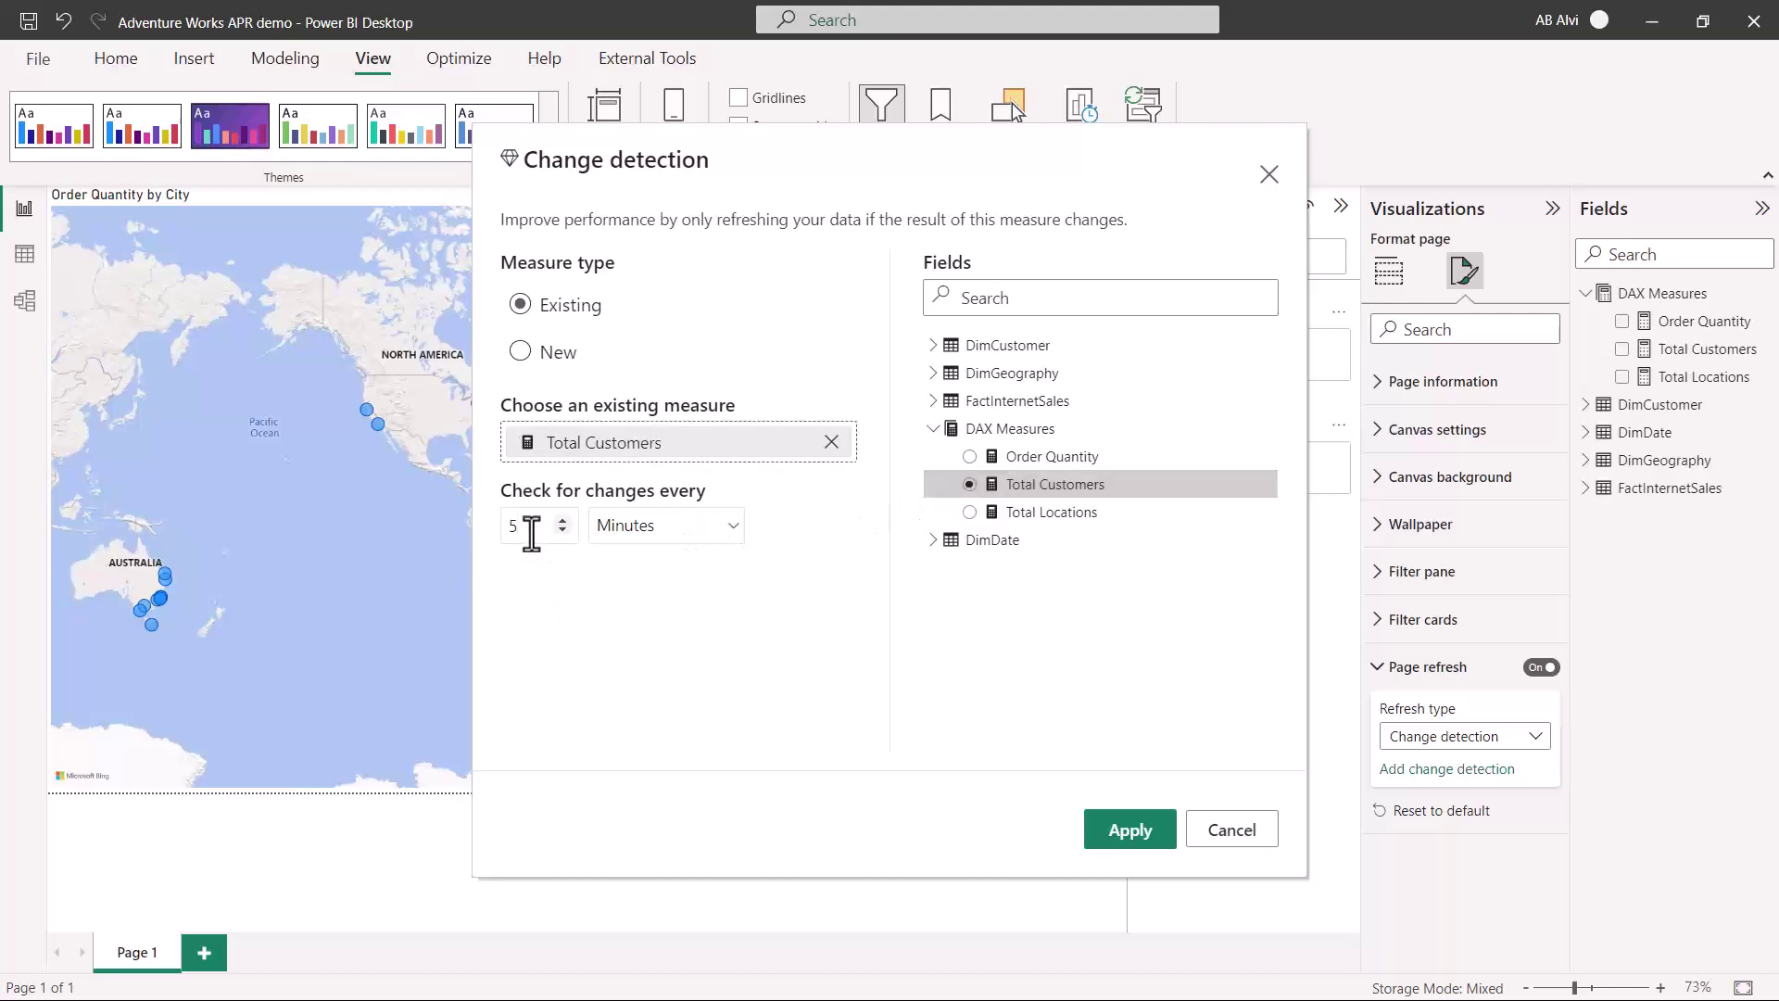
- Set the change detection to check for changes every 1 minute and apply it to the page
key("BackSpace")
type("1")
left_click(1129, 834)
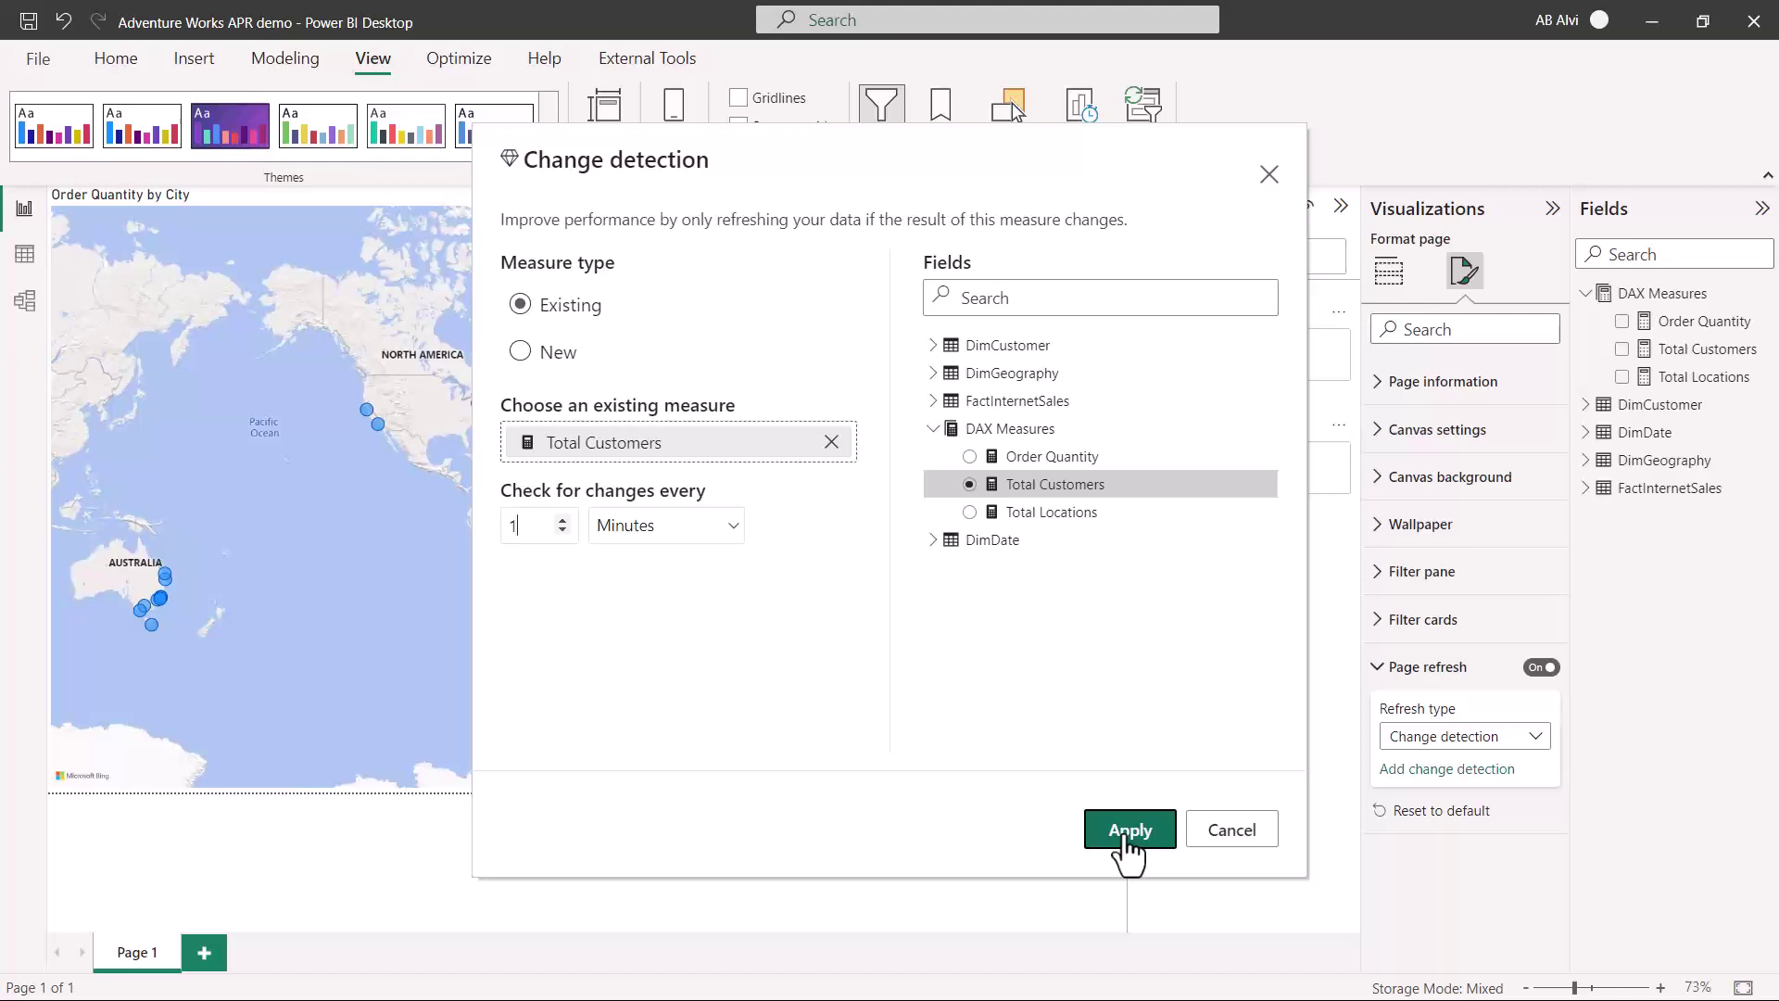
left_click(1129, 832)
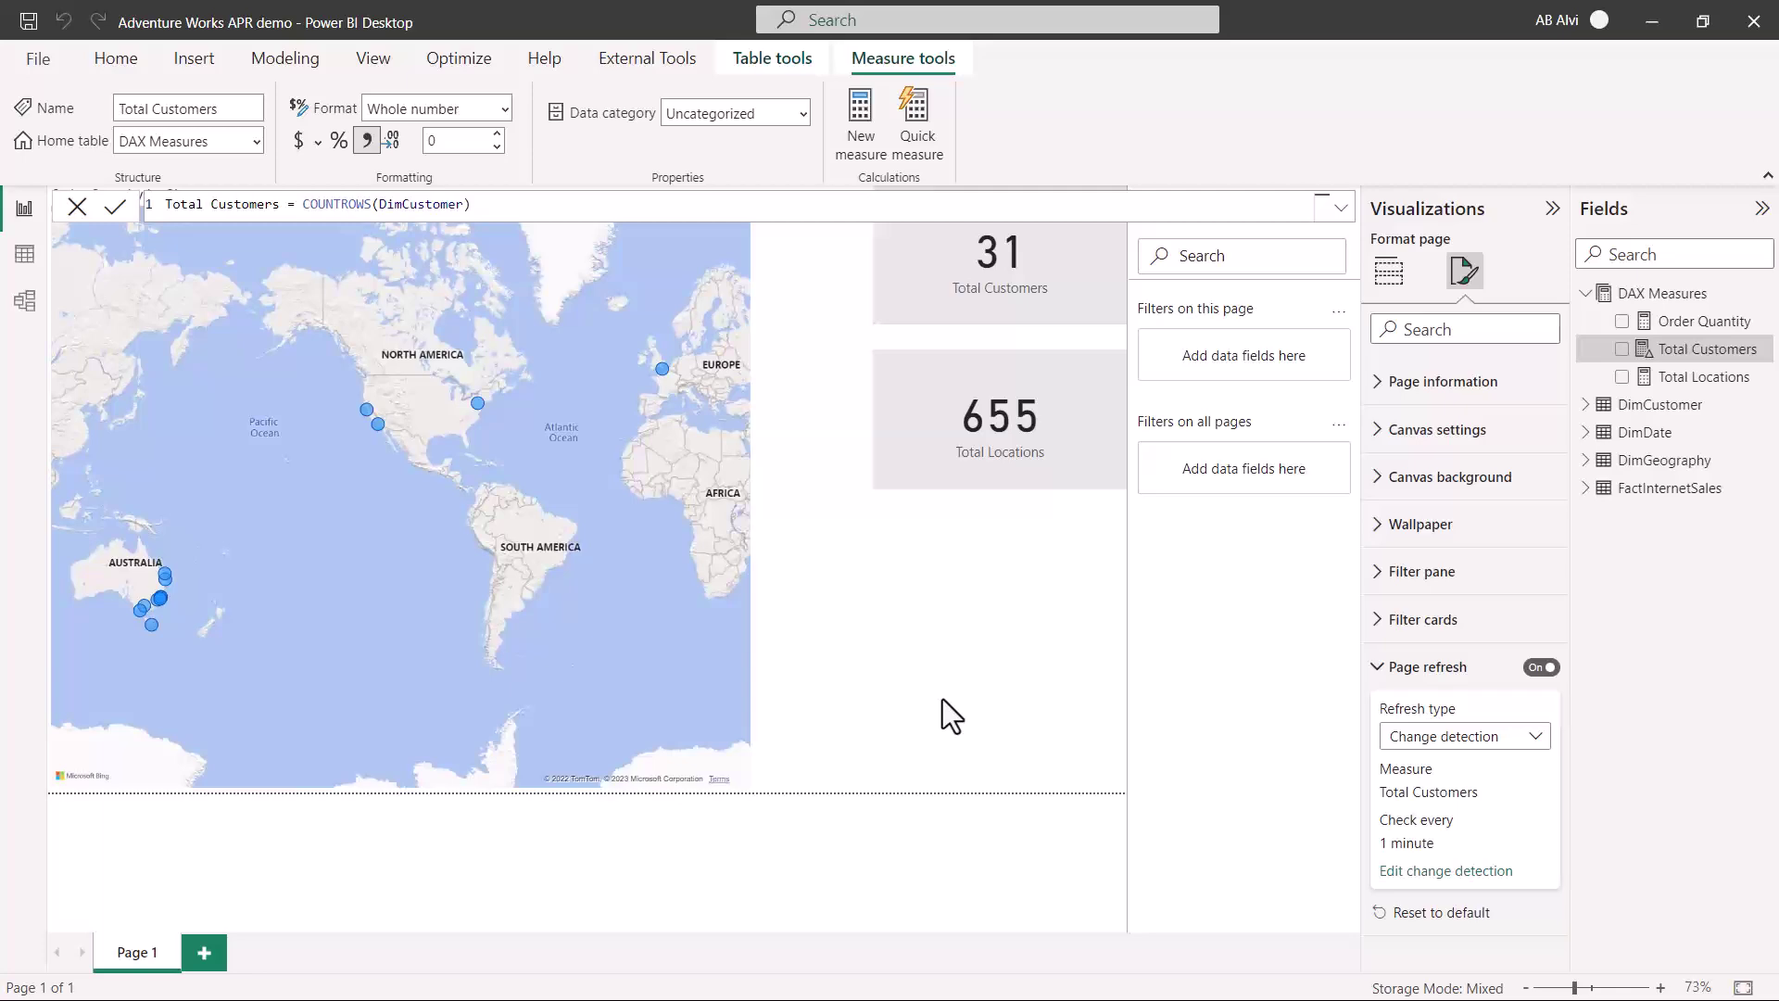
- Switch to SQL Server Management Studio to review the DimCustomer insert query, and return to the report in the Power BI service
key("alt+Tab")
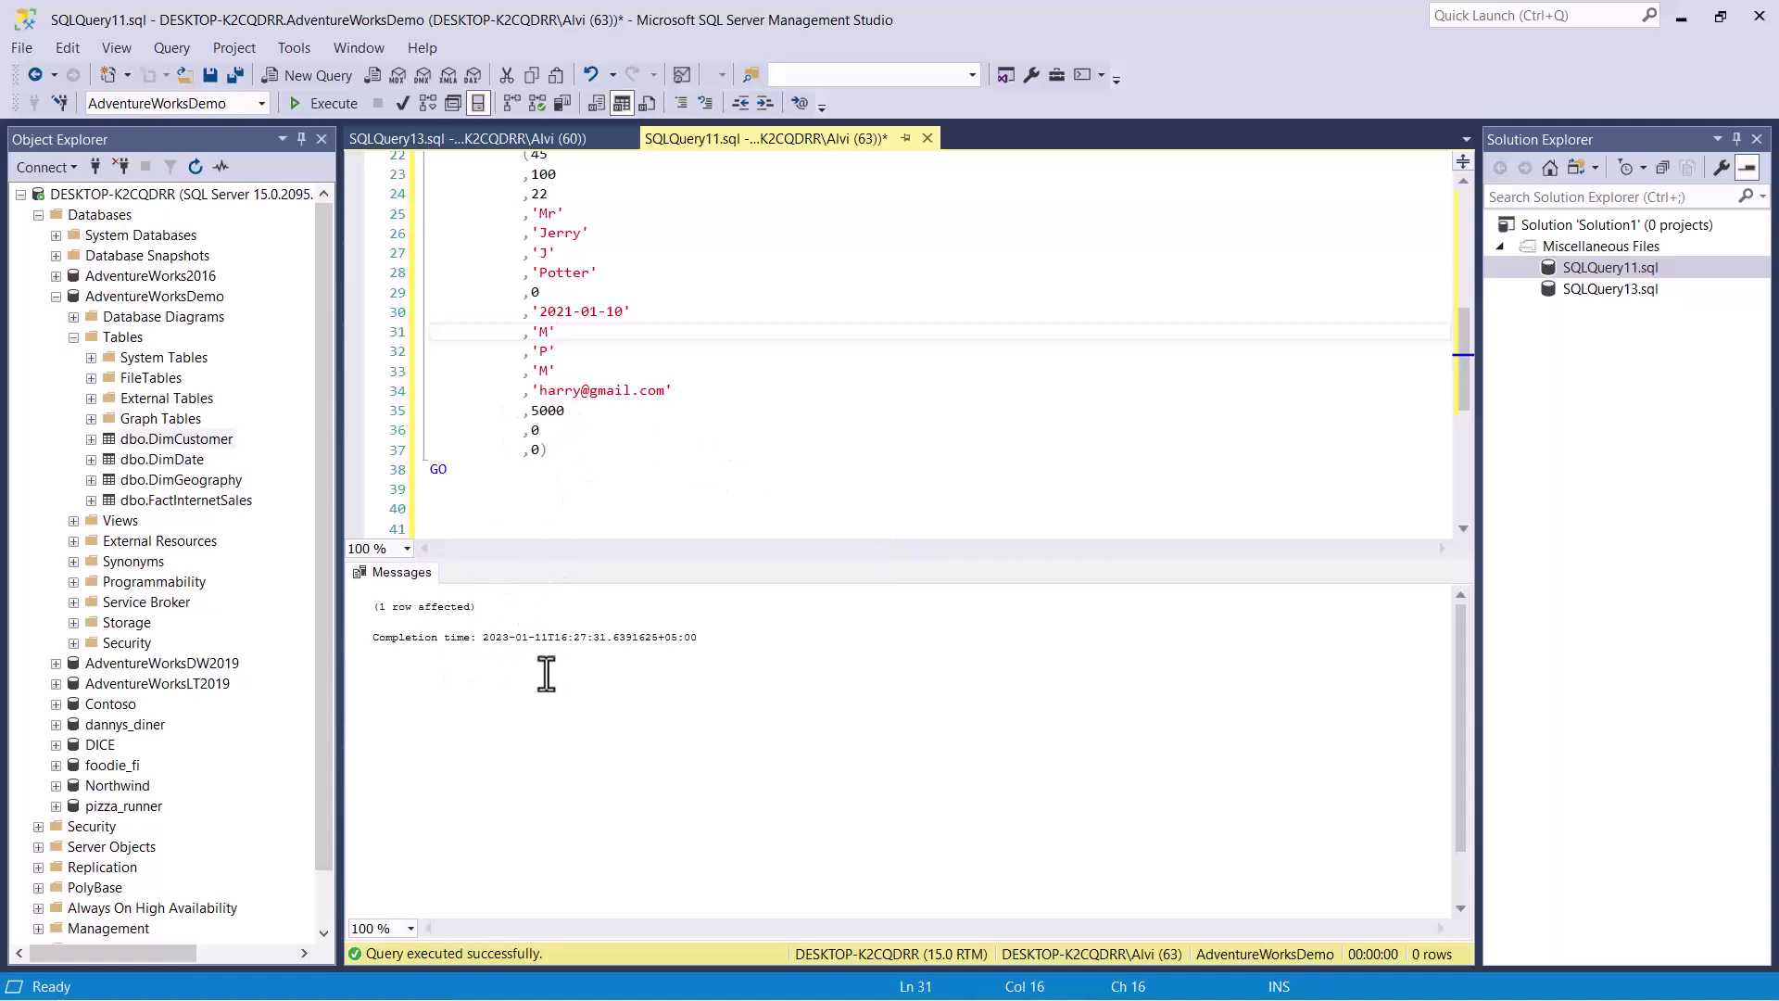
scroll(553, 450, "up", 7)
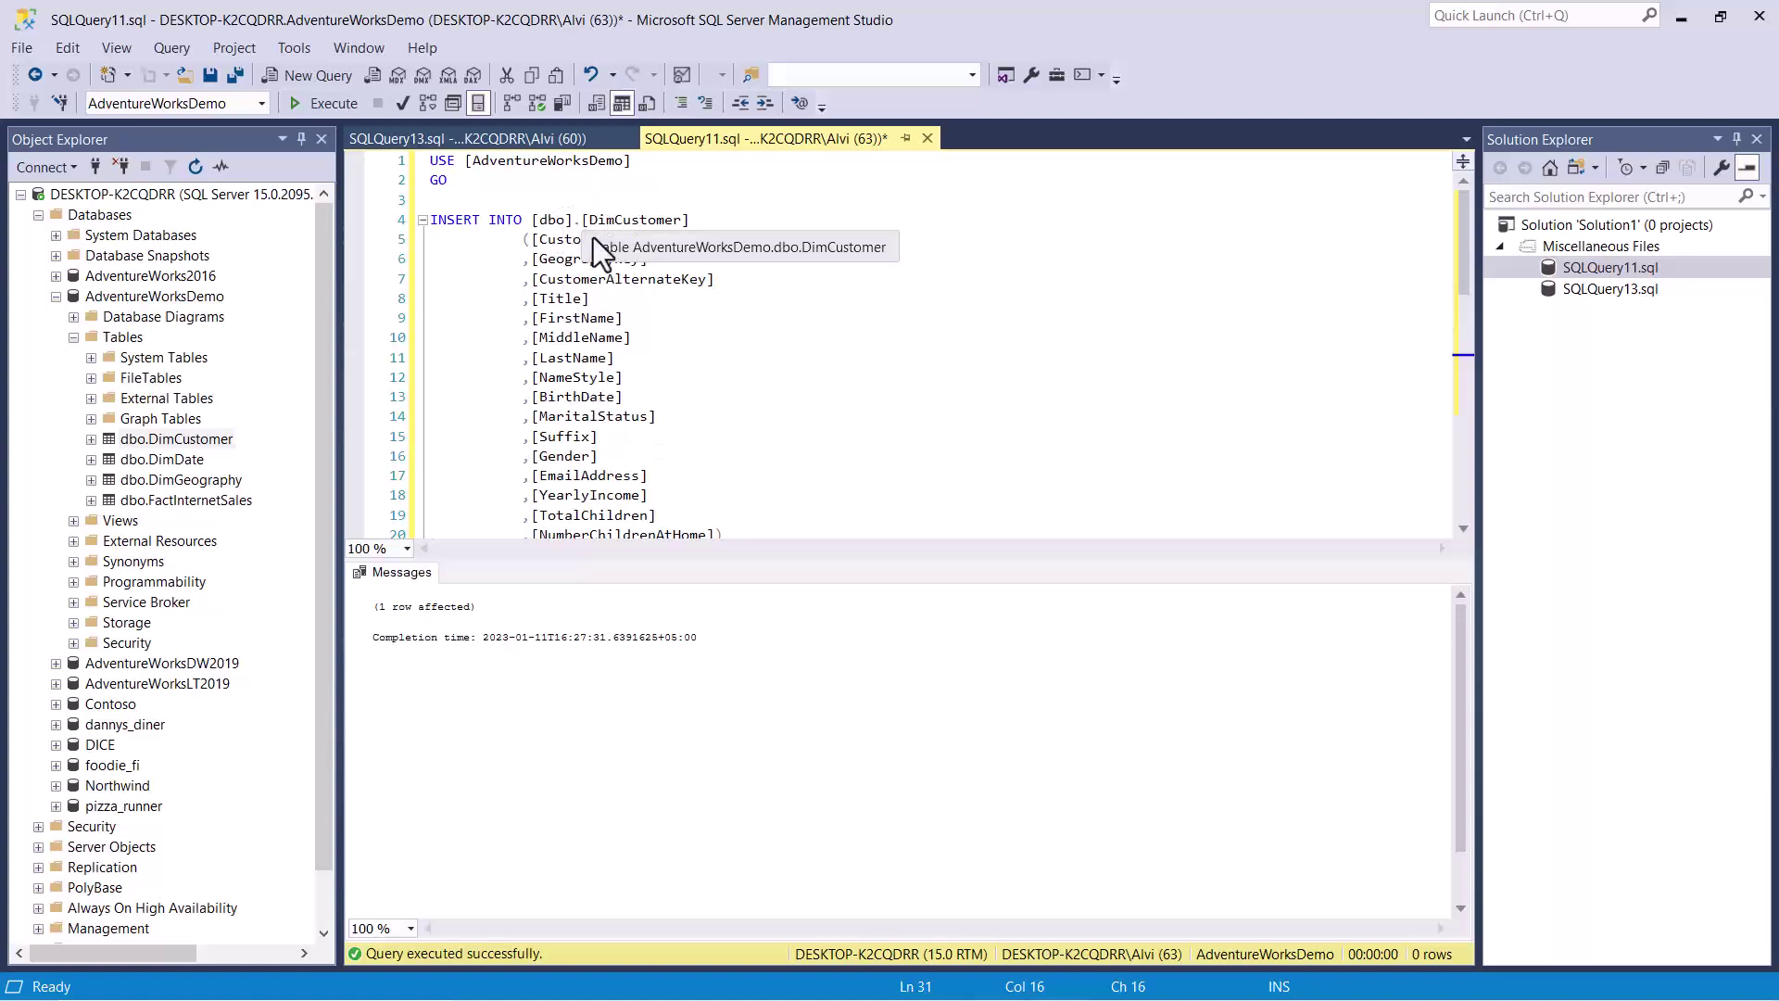
key("alt+Tab")
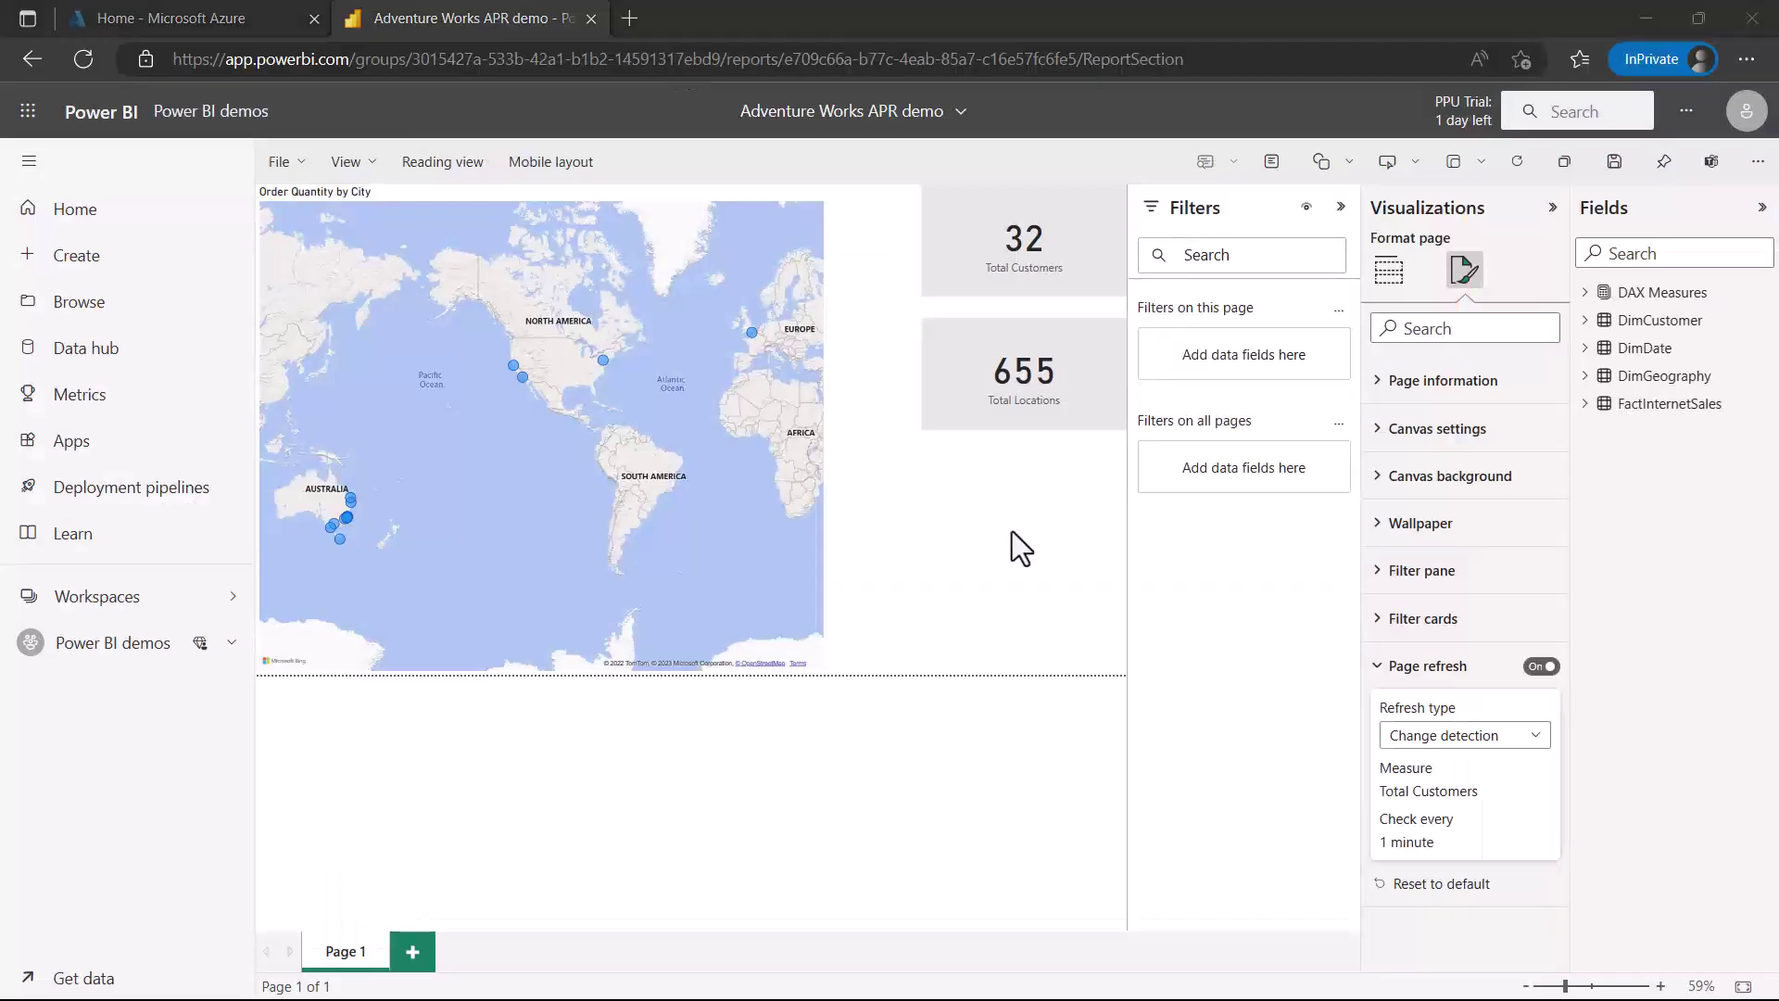